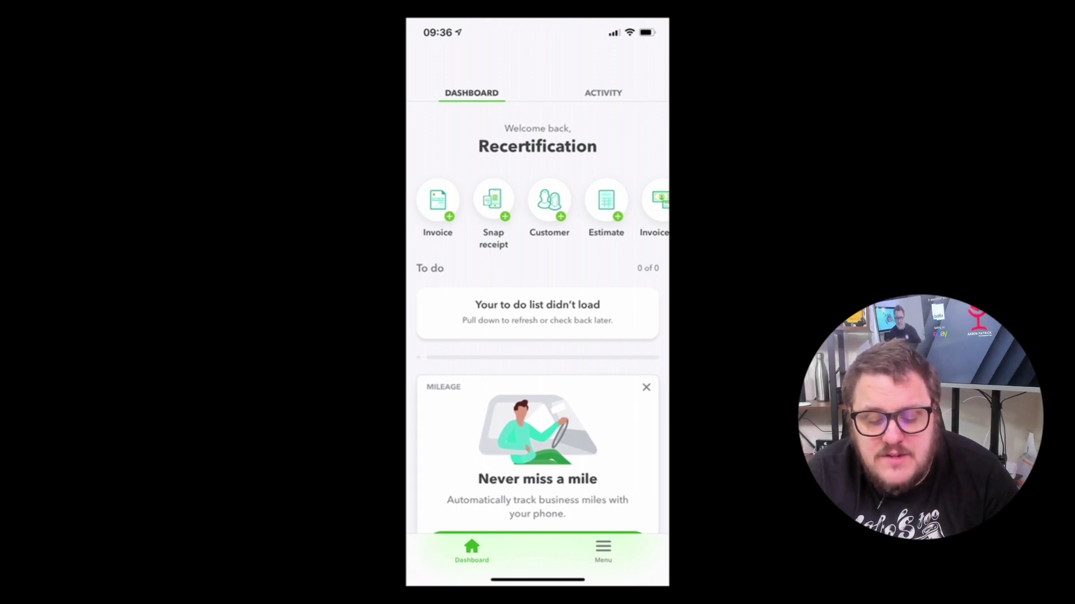
Step: Switch on mileage auto-tracking from the Mileage card, then bring up the shortcuts menu
scroll(538, 319, down, 5)
scroll(537, 319, up, 1)
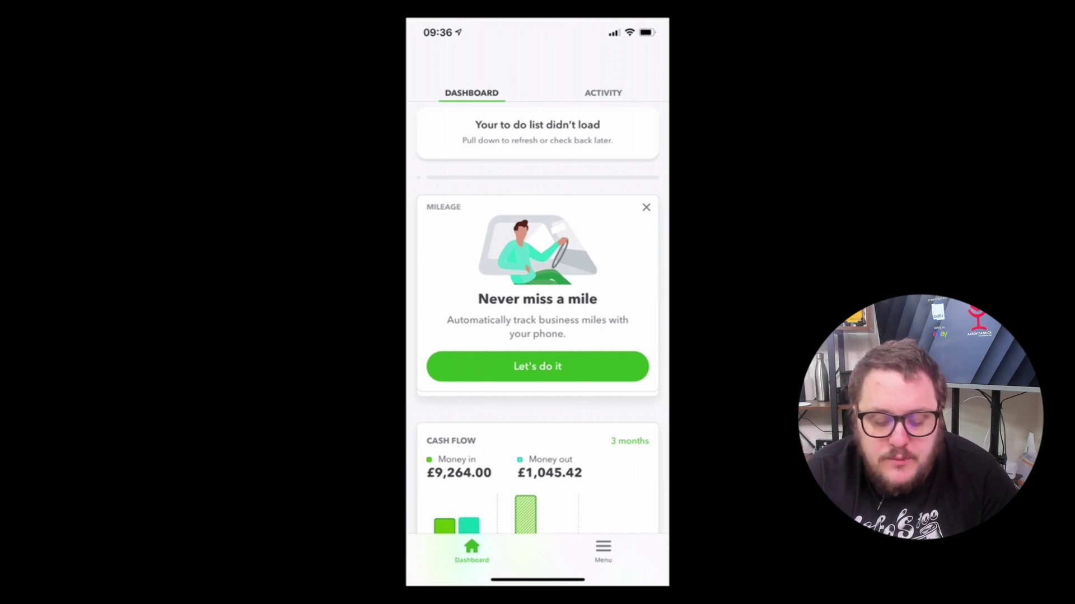
click(537, 366)
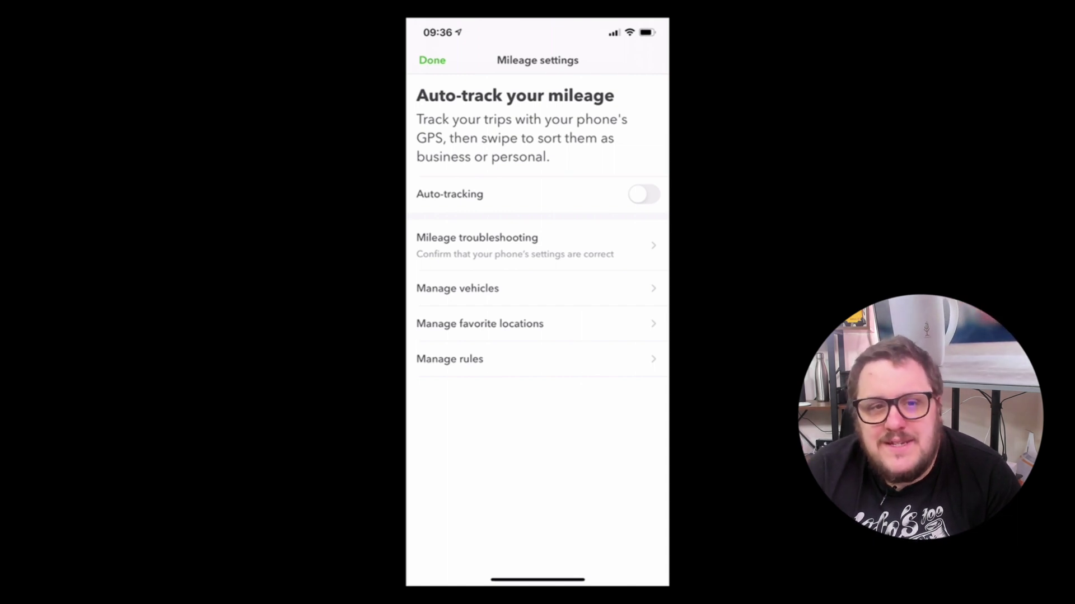
click(644, 194)
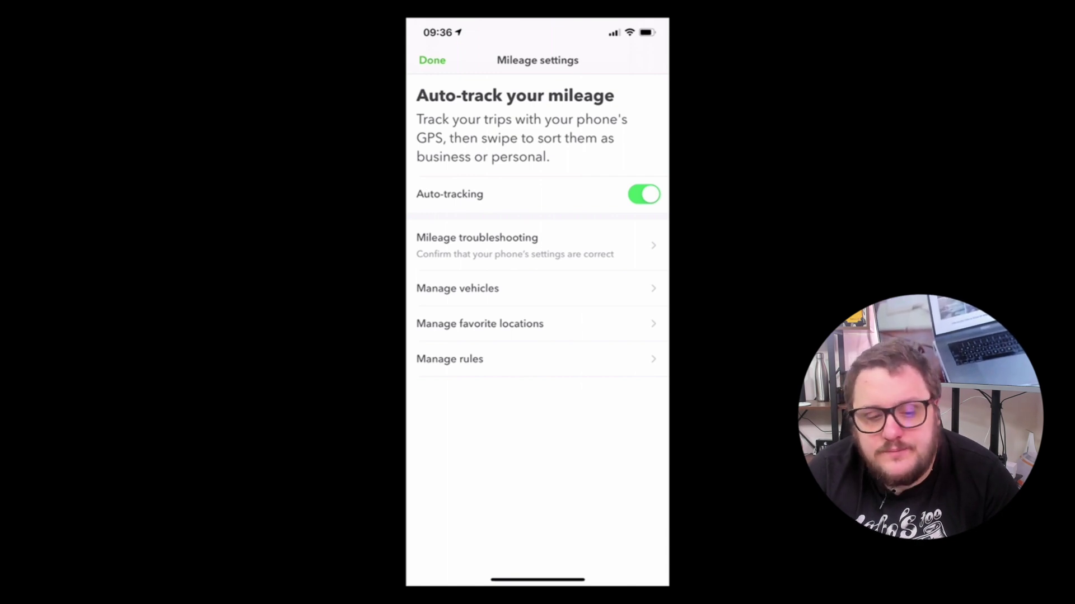
click(432, 60)
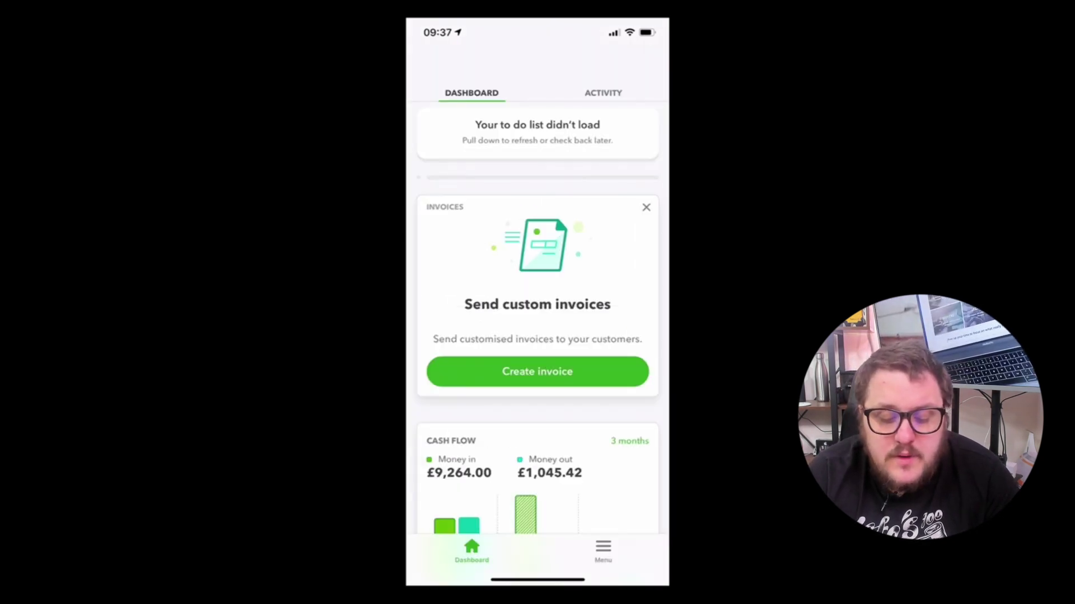
click(603, 551)
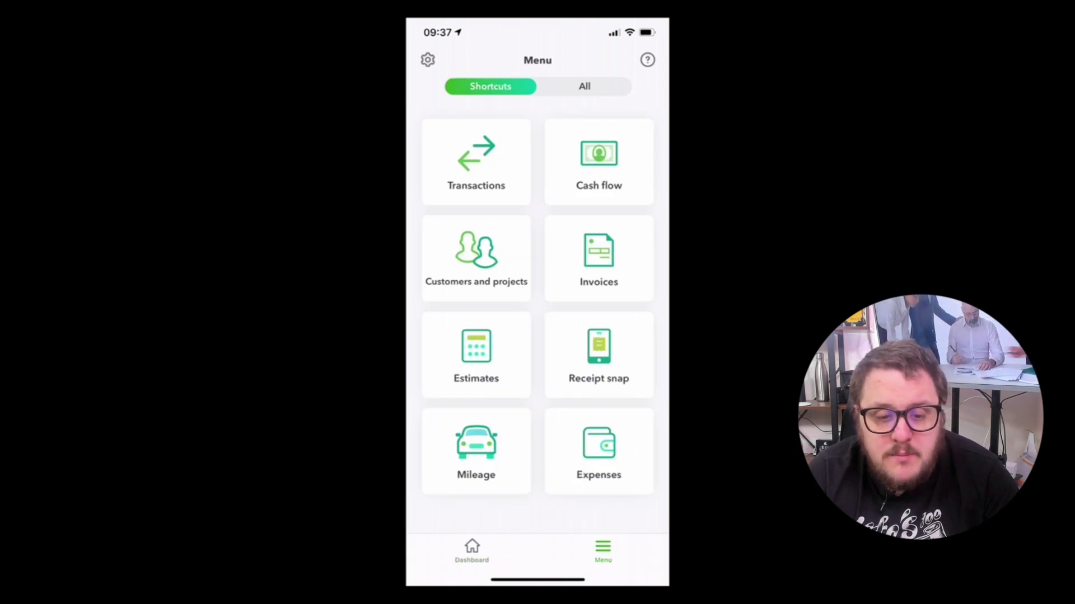
Step: Go to the Mileage page and look over the £4.14 deduction, tracking status and recent trips
click(475, 451)
scroll(536, 313, down, 3)
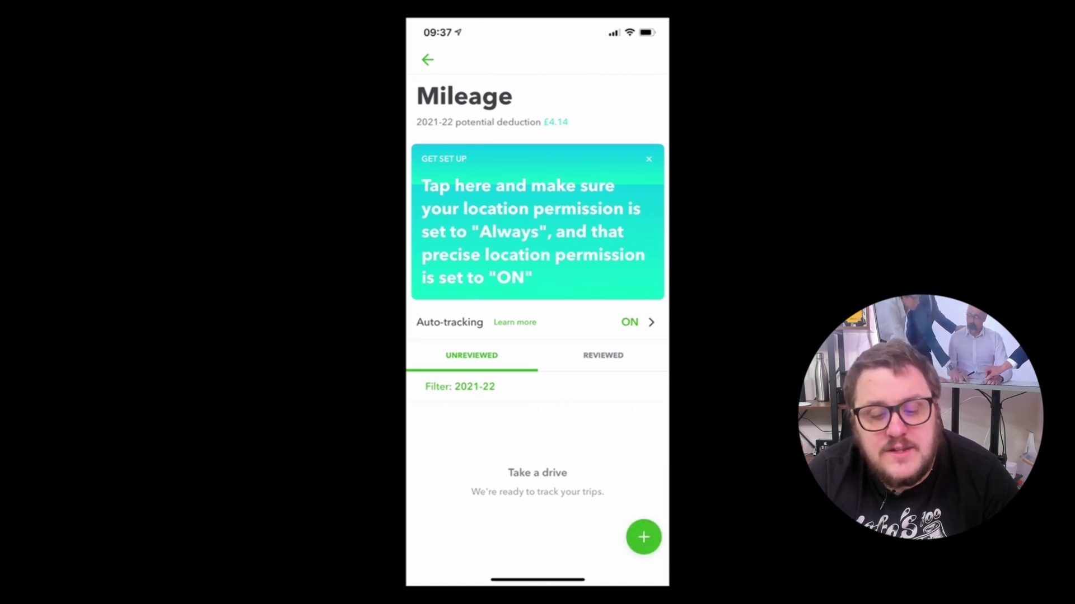
scroll(536, 313, down, 3)
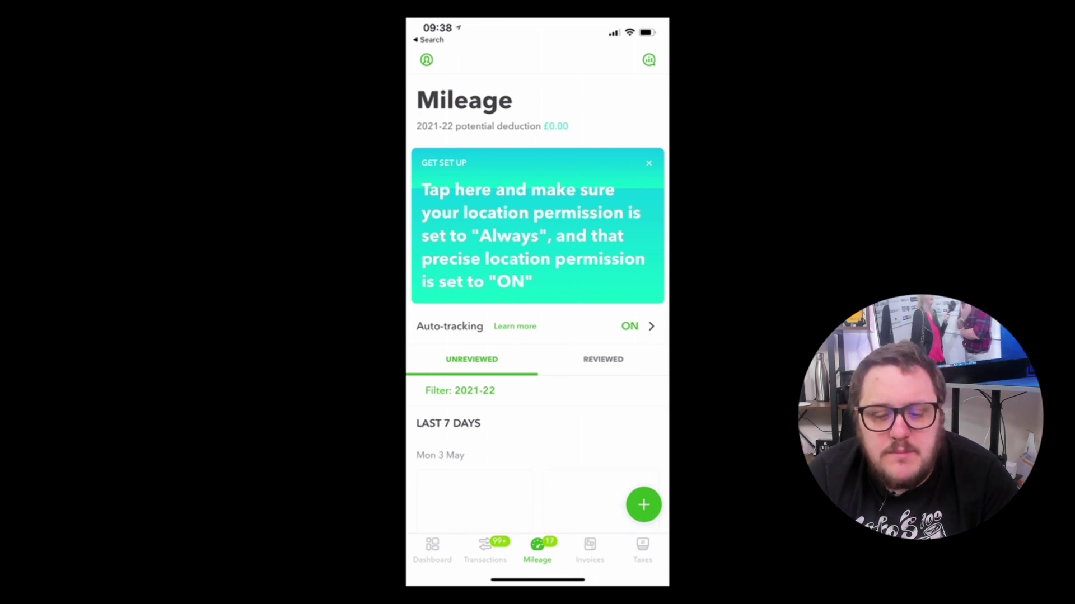
Step: Scroll through the unreviewed trips and swipe an April trip left to classify it as business
scroll(538, 303, down, 5)
scroll(537, 302, down, 15)
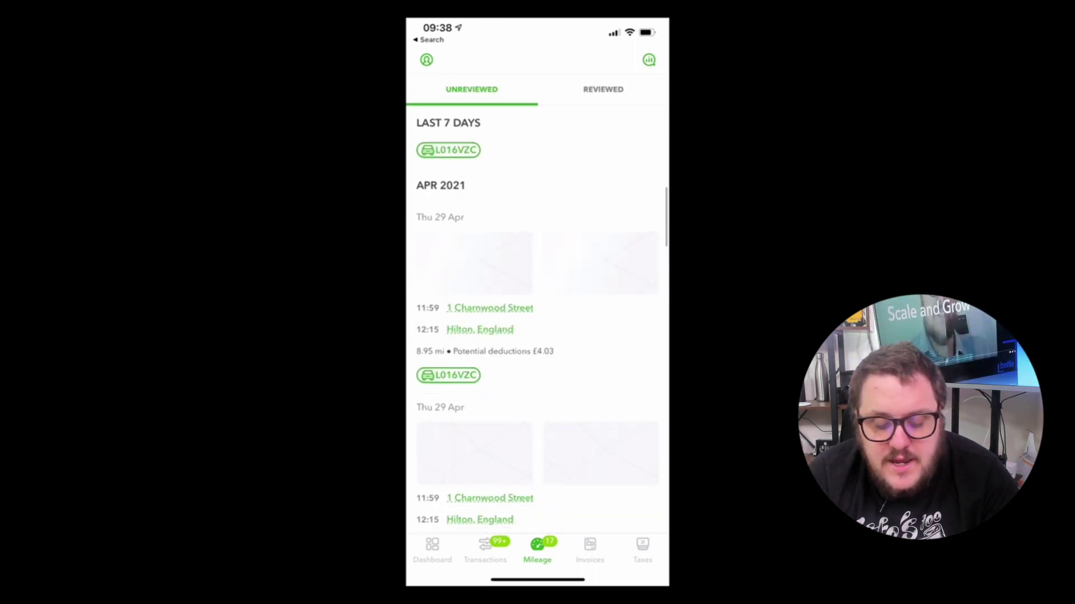
scroll(537, 336, down, 10)
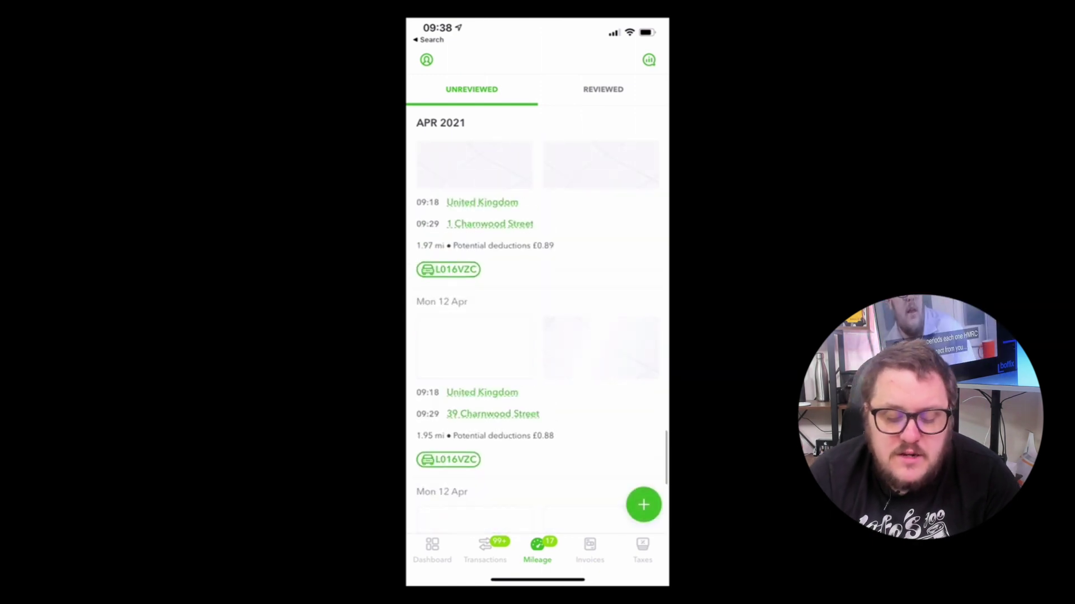
drag(643, 381, 554, 381)
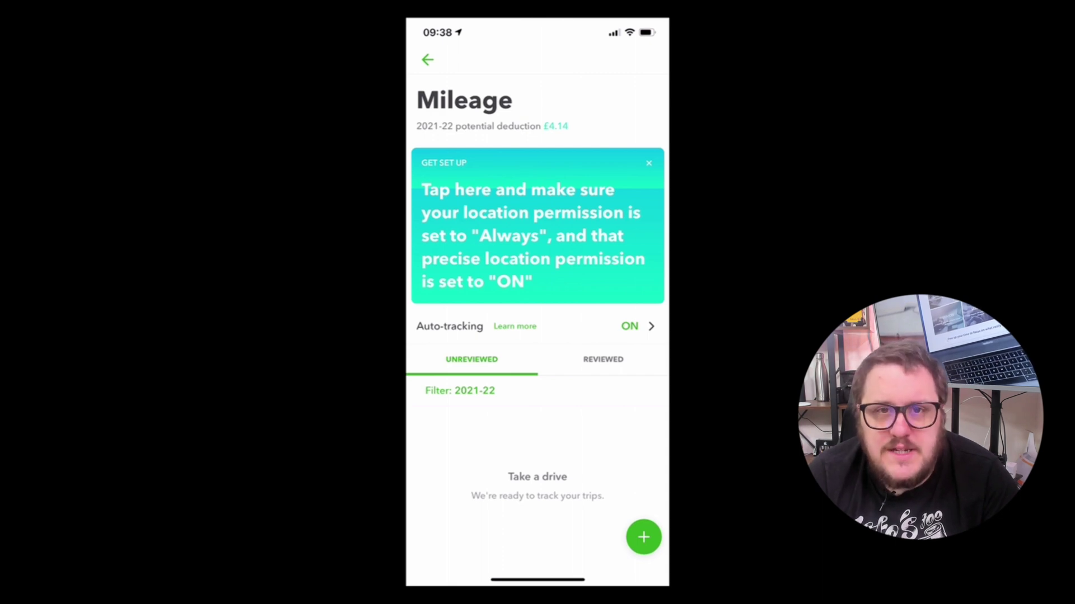
scroll(537, 313, down, 3)
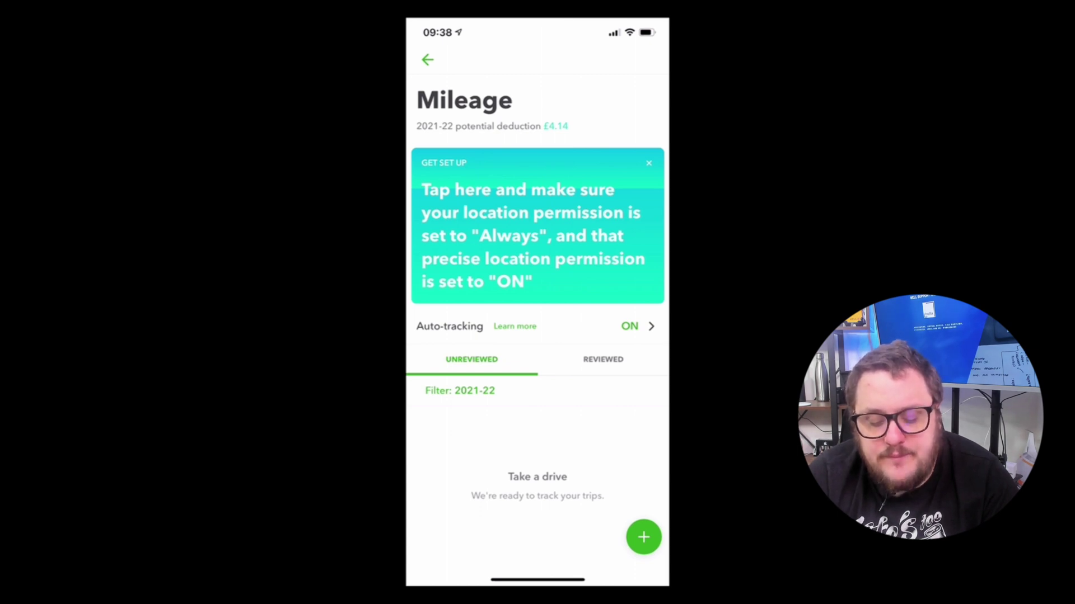
click(629, 326)
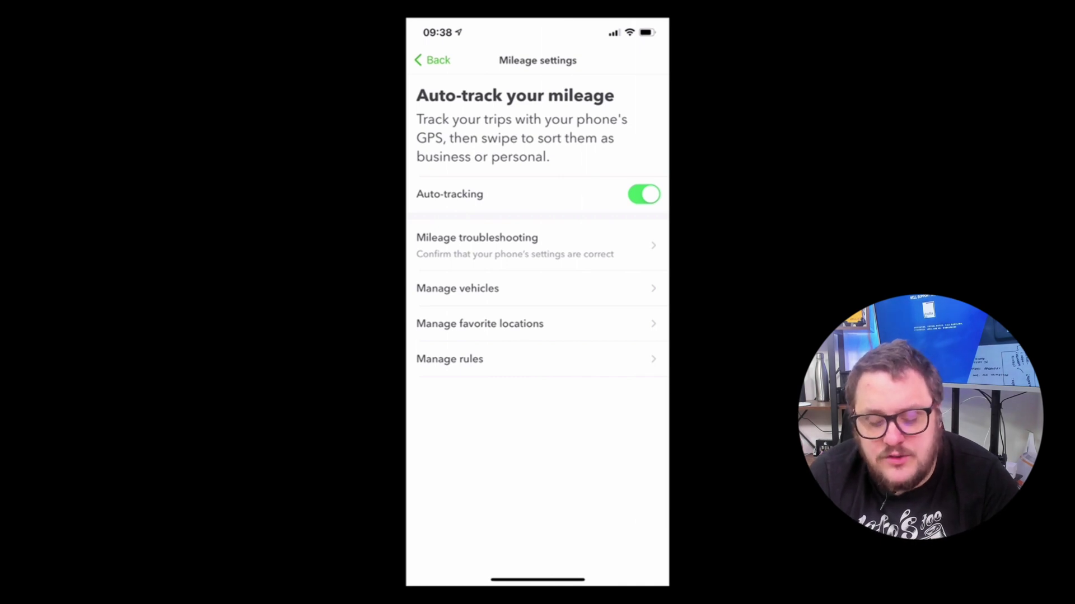
click(457, 288)
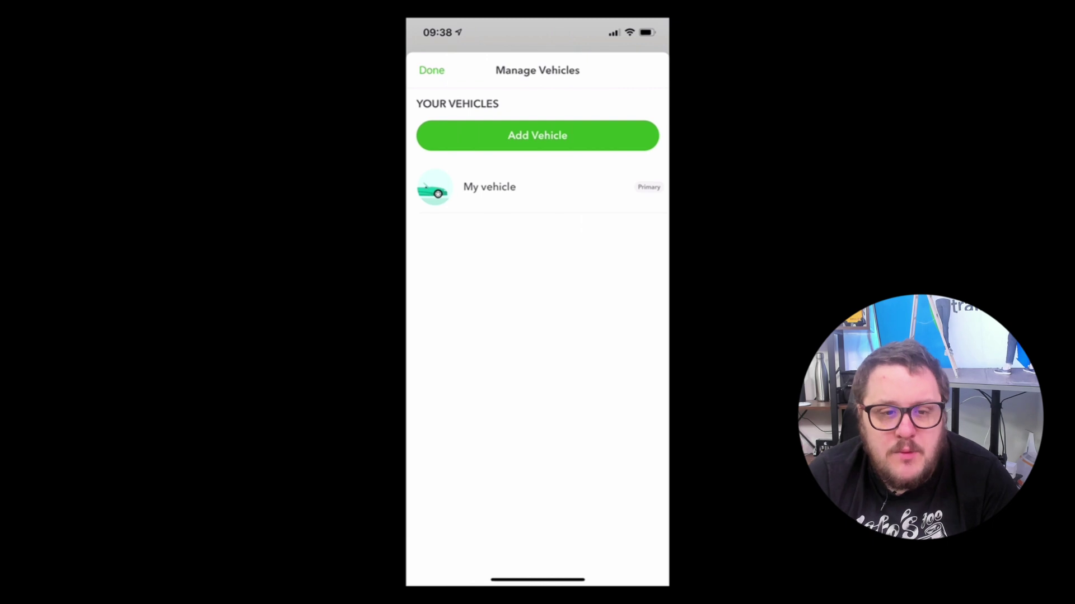
click(431, 70)
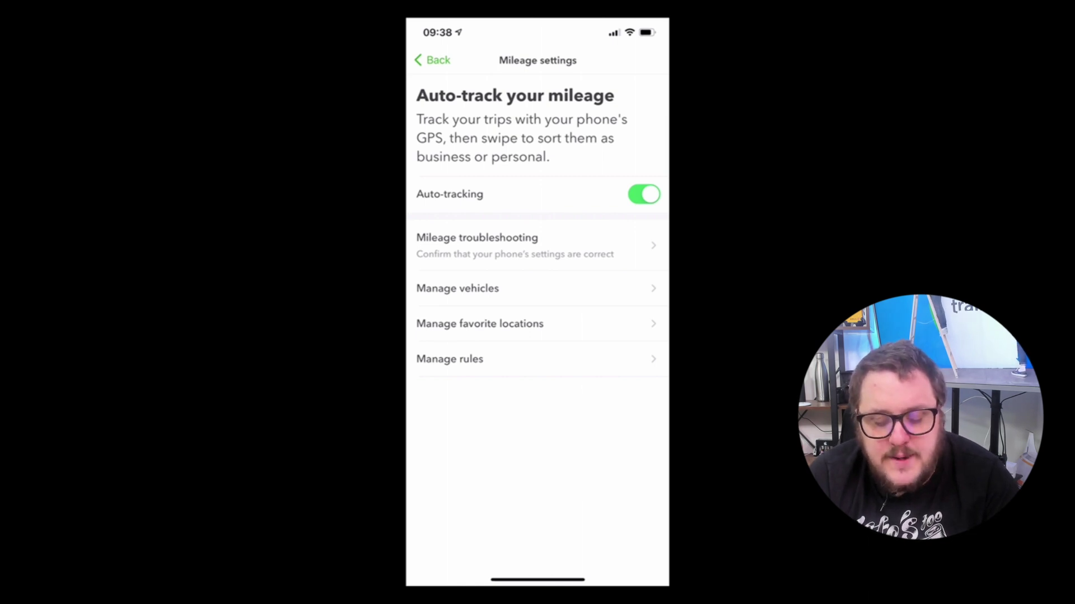
click(480, 323)
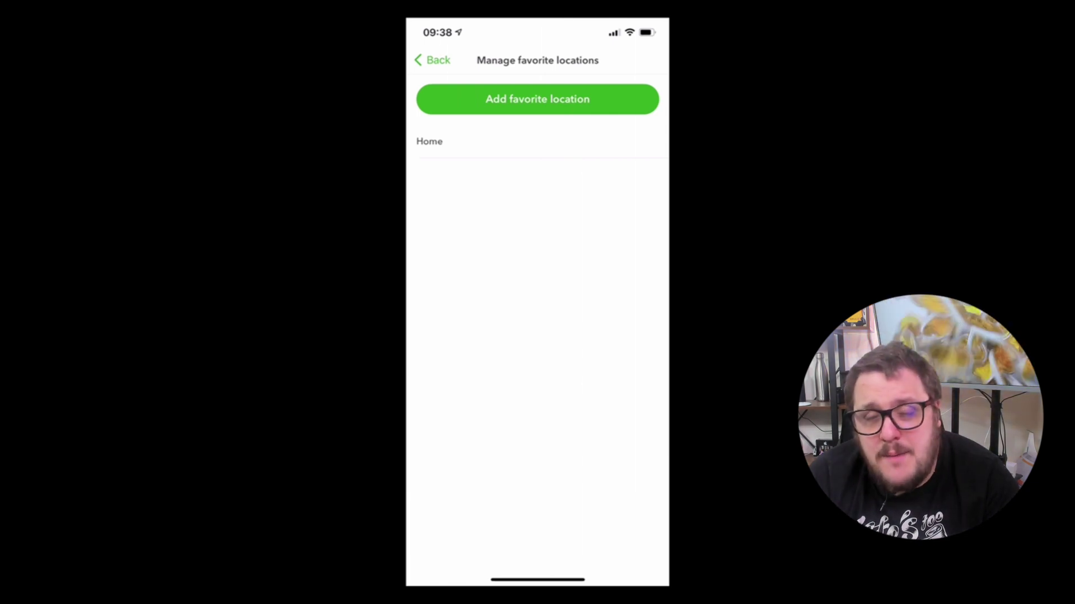
click(431, 60)
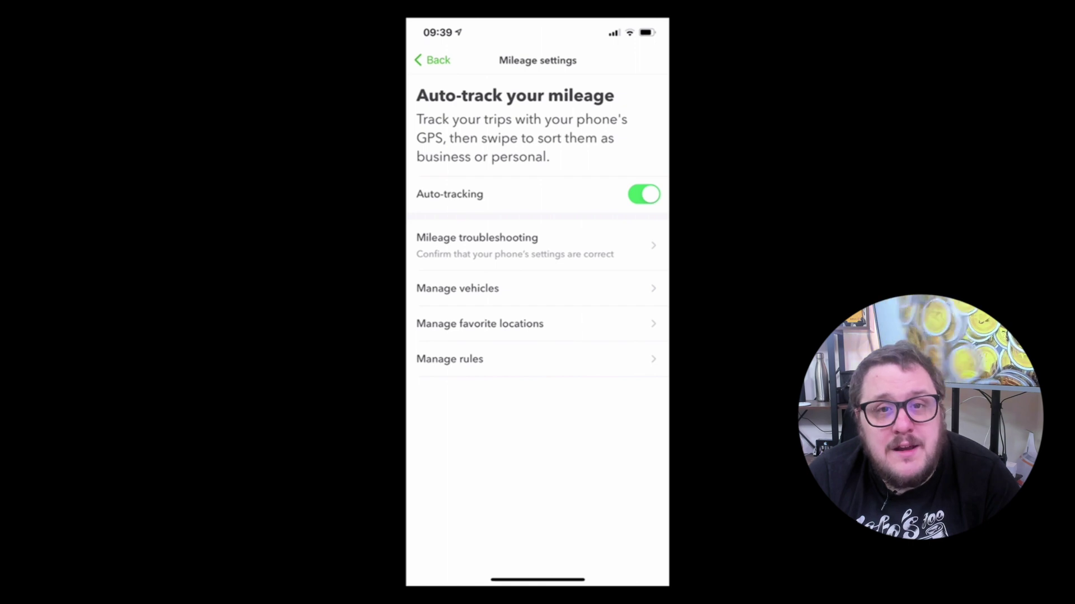
click(449, 359)
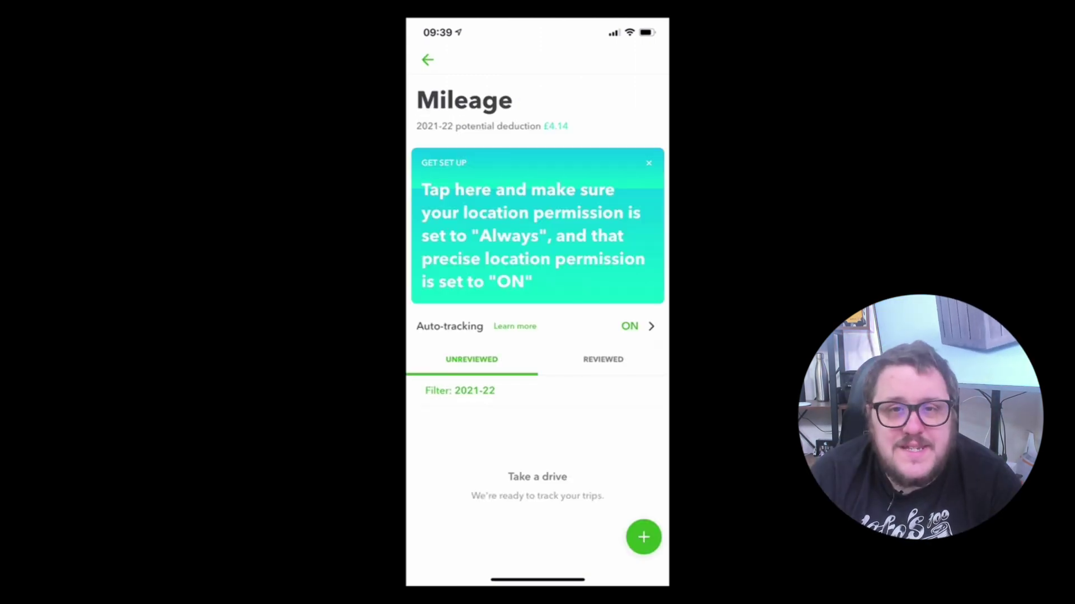
Step: Compare the Reviewed and Unreviewed trip lists, then bring up the add vehicle/trip/rule menu
click(603, 359)
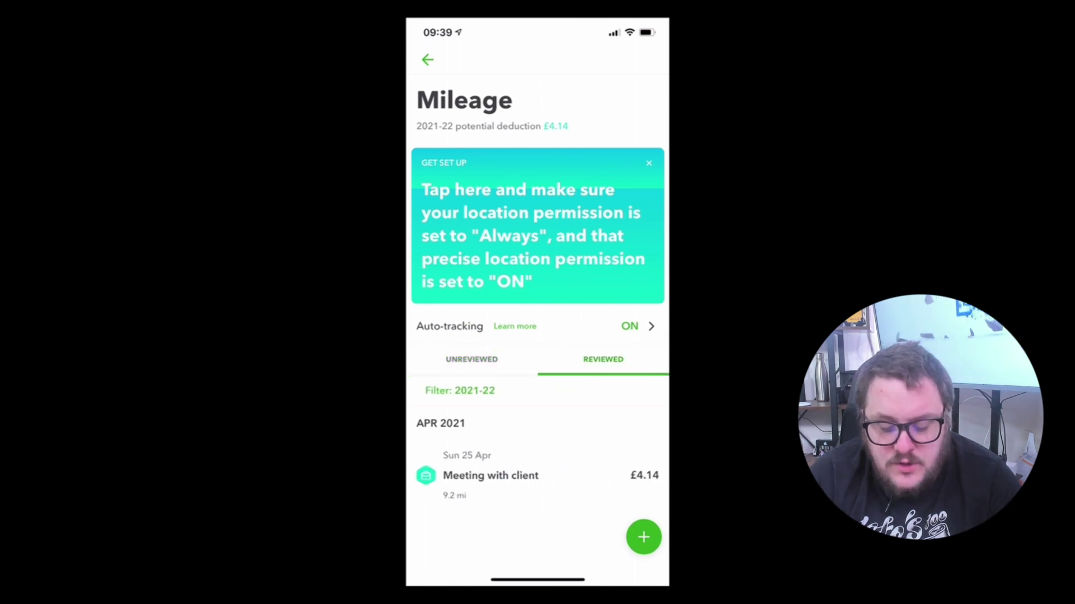
click(471, 359)
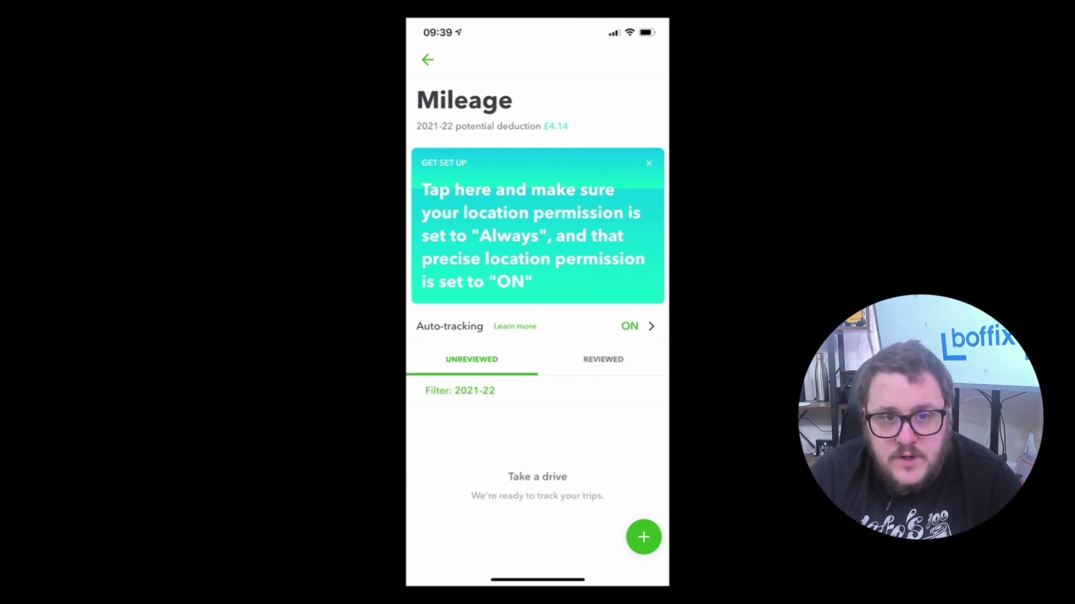
click(603, 359)
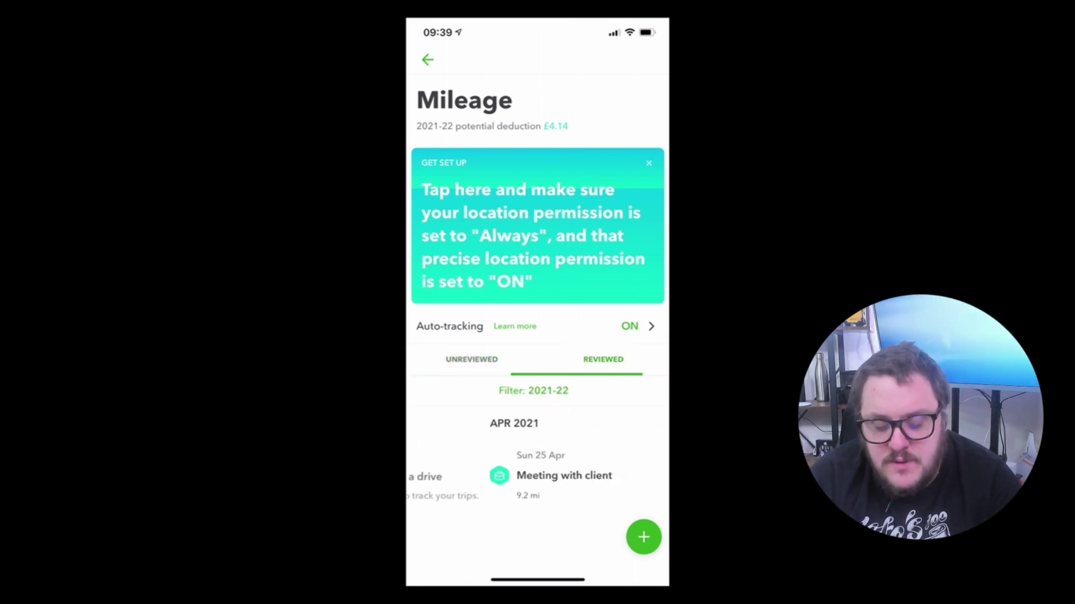
click(472, 359)
click(603, 359)
click(471, 359)
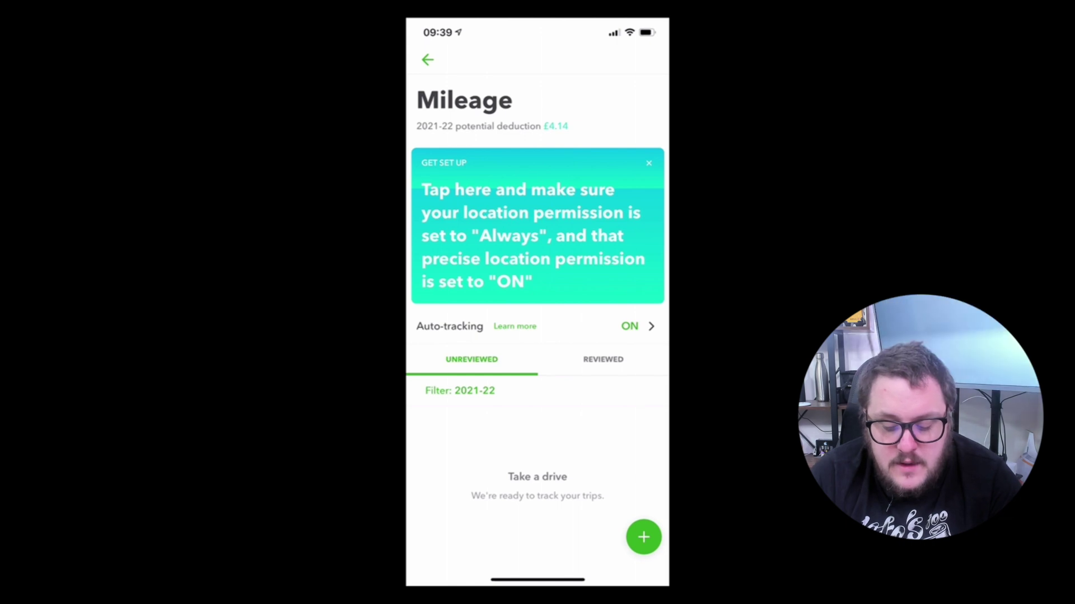
click(644, 538)
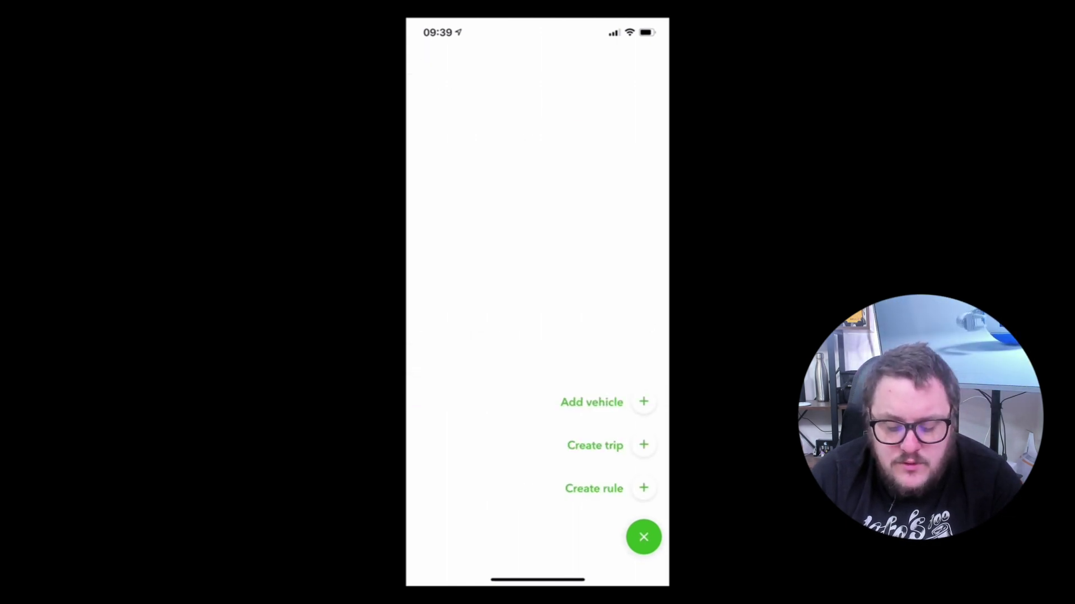
Step: Create a new trip starting from the saved home address and ending at Westminster Bridge Road, London SE1 7PB
click(594, 445)
click(465, 305)
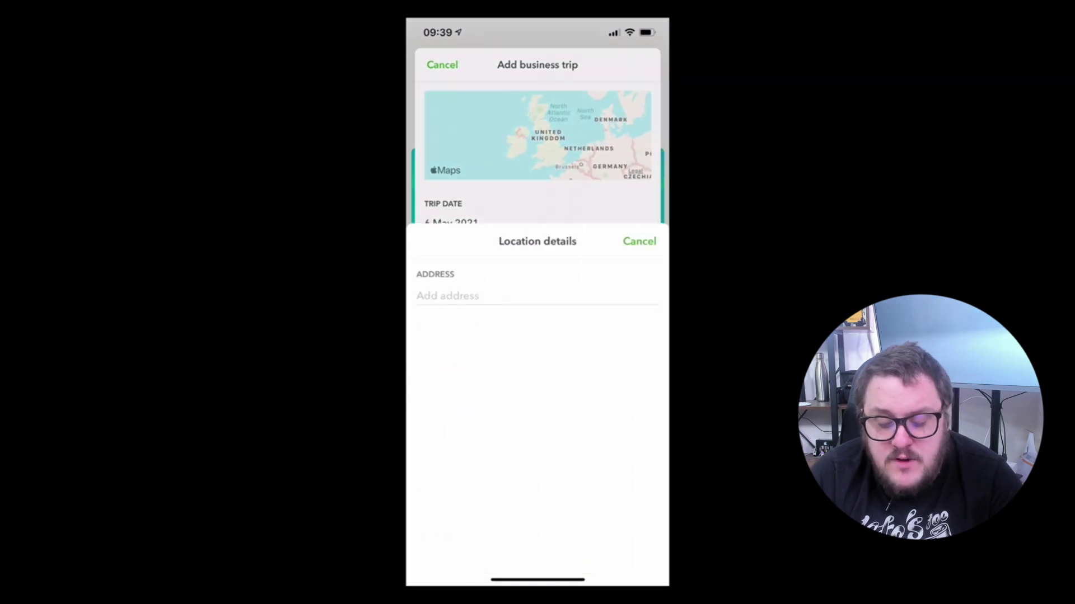
click(448, 124)
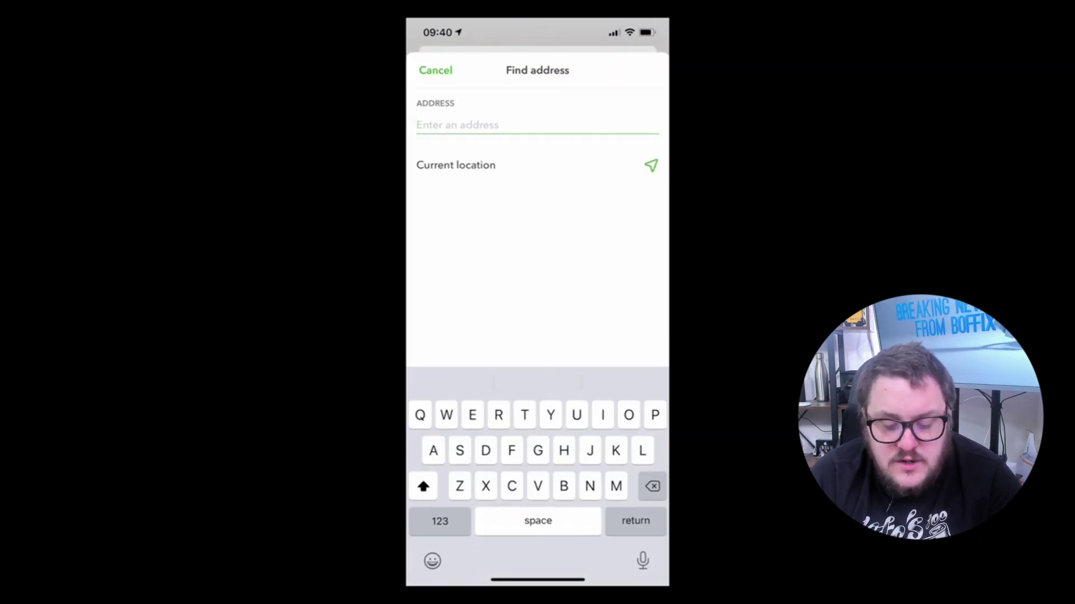
click(455, 164)
click(448, 189)
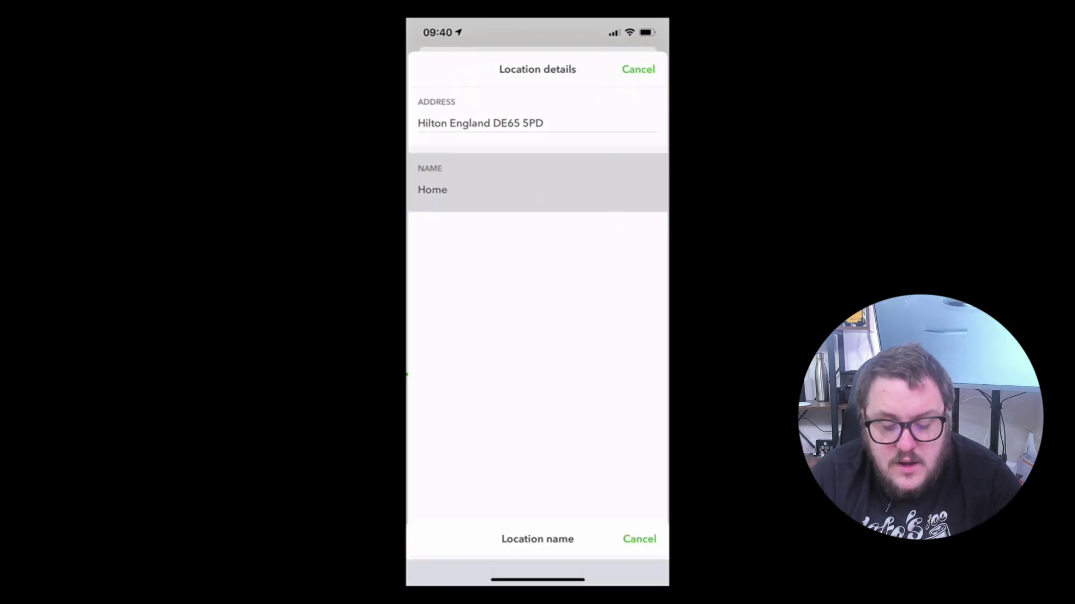
key(BackSpace)
key(BackSpace)
key(BackSpace)
key(BackSpace)
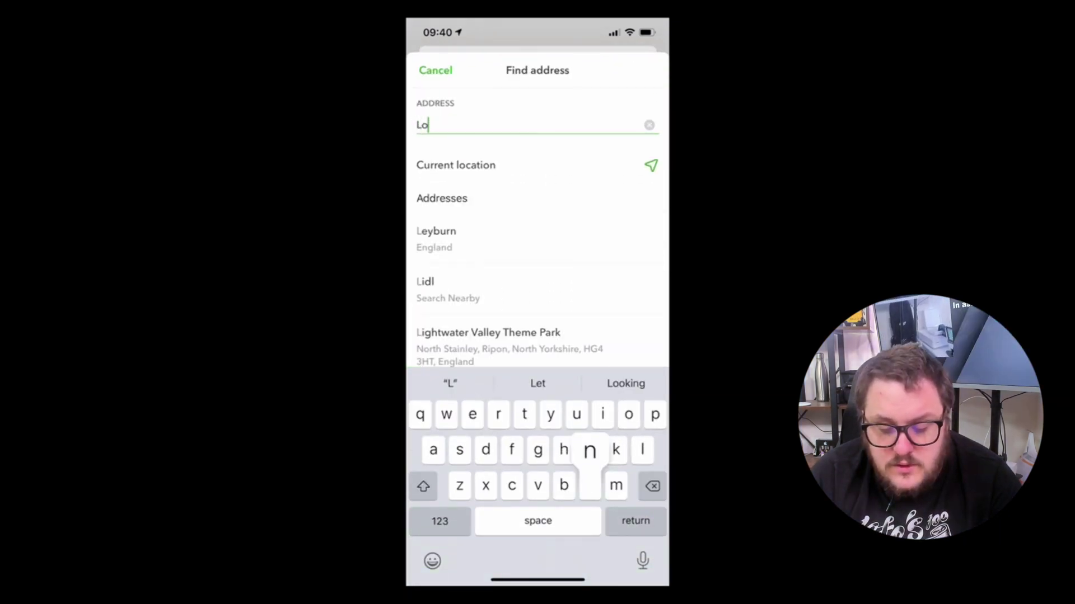
text(ndon)
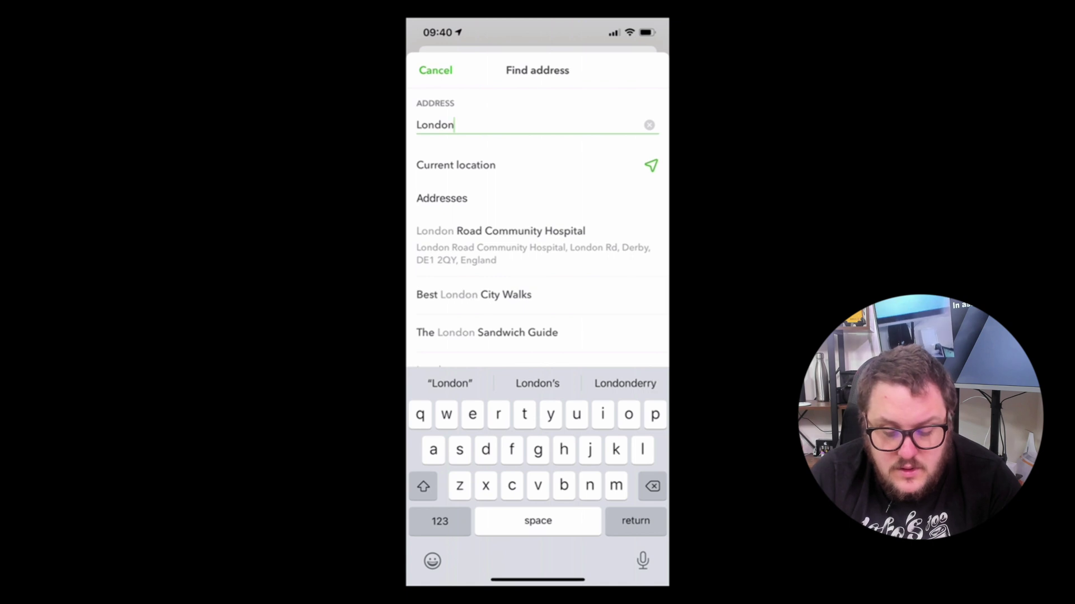
scroll(537, 268, down, 3)
scroll(538, 269, up, 5)
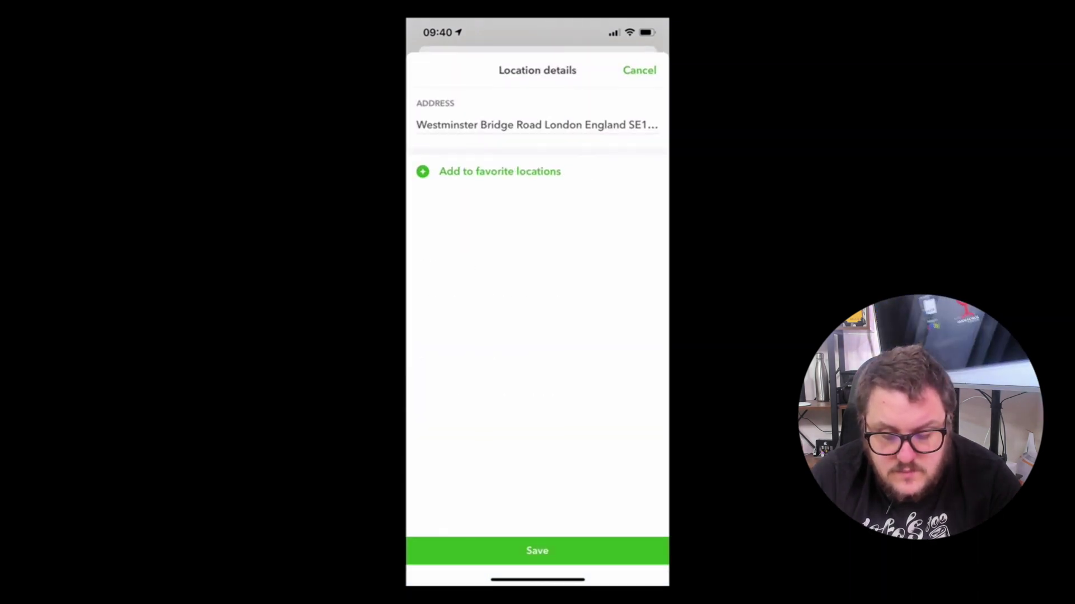
click(537, 549)
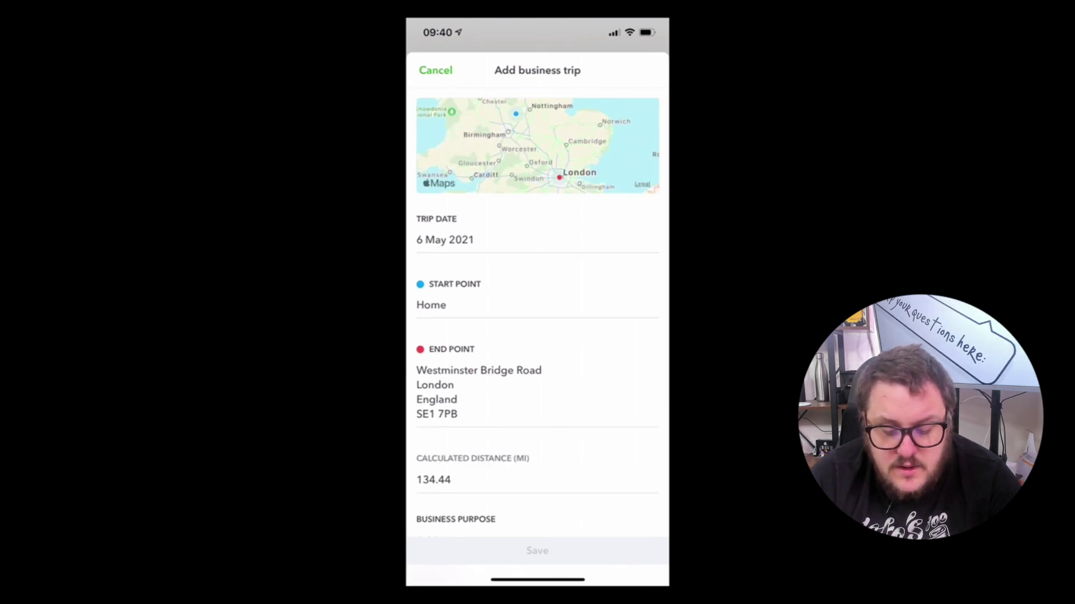
Step: Set the trip's business purpose to Meeting with client and save the trip
scroll(537, 314, down, 3)
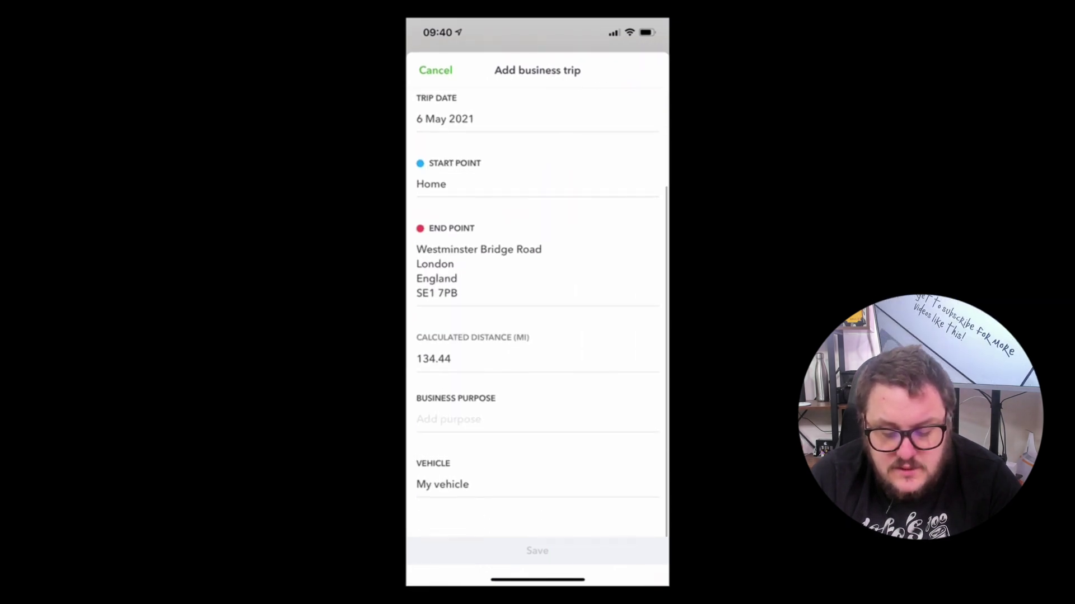
click(448, 415)
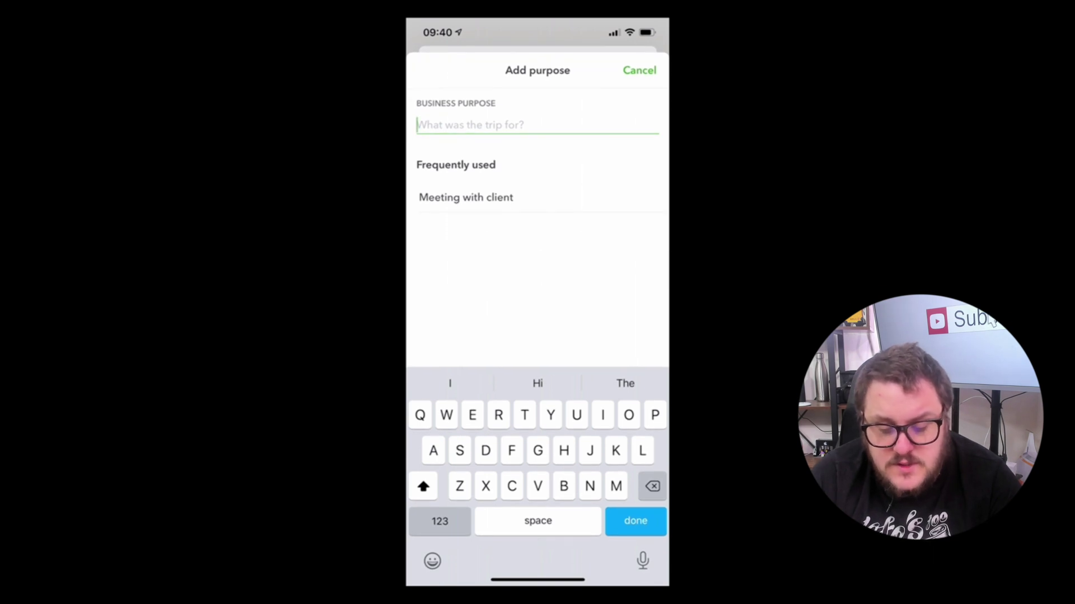
click(466, 197)
scroll(538, 335, up, 3)
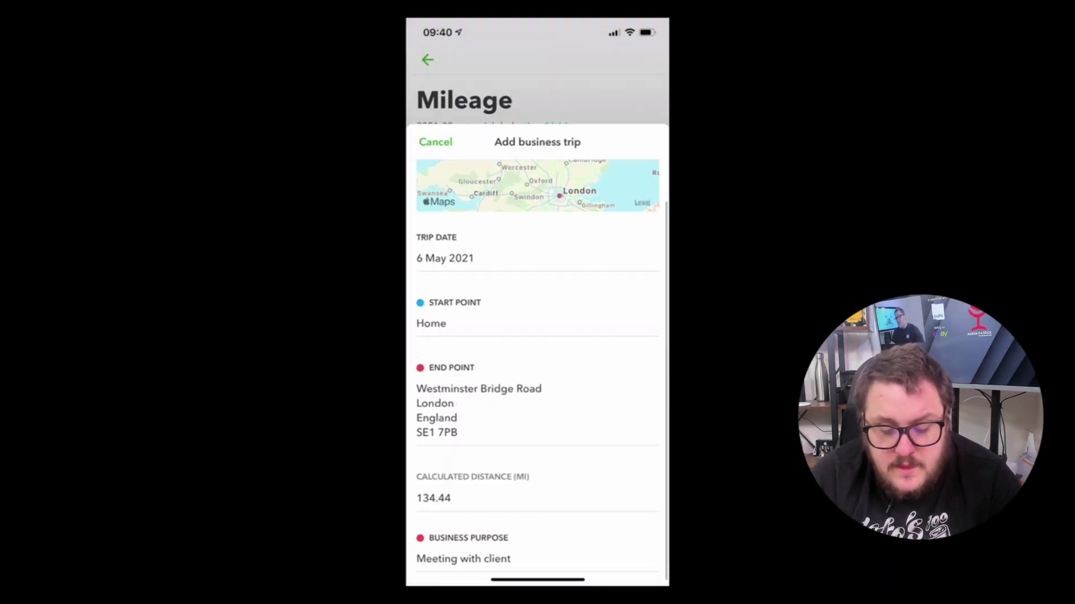
click(538, 551)
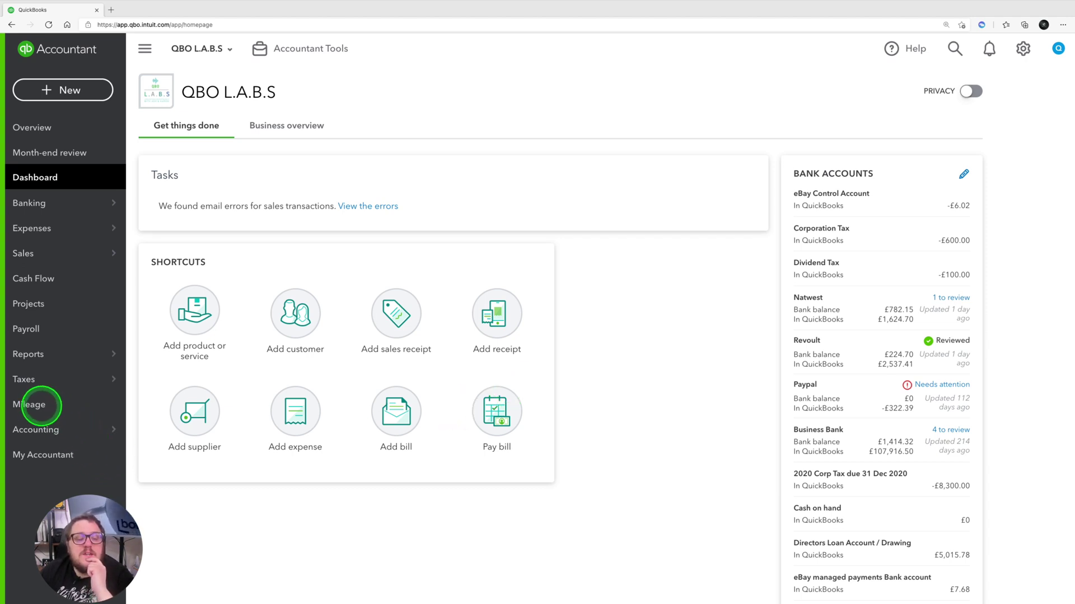
Step: Go to the Mileage trips page and review its 48.00 business miles and 21.60 deduction summary
click(25, 406)
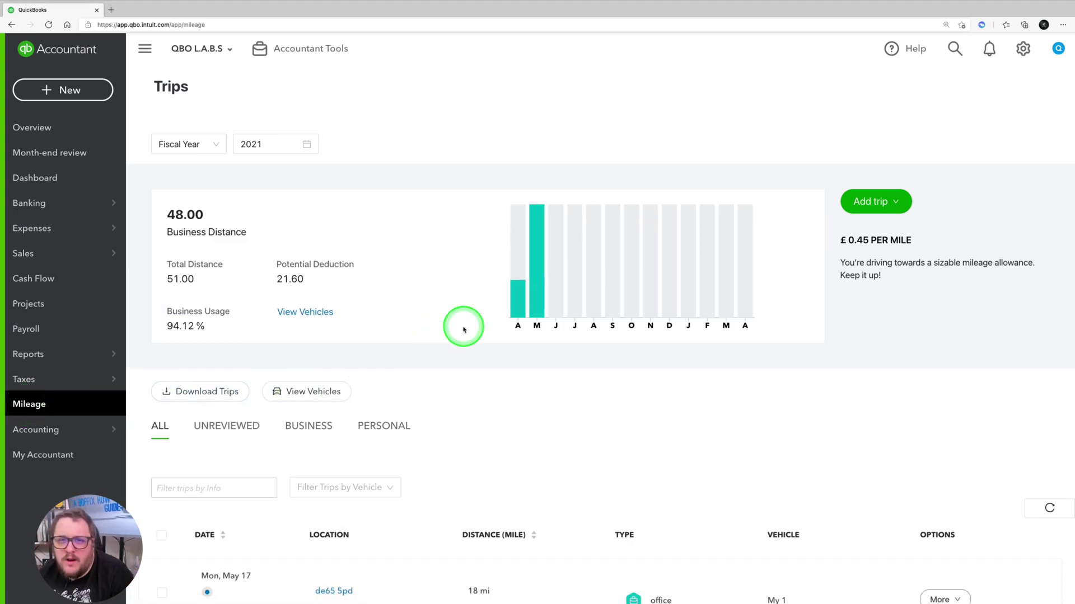
mouse_move(519, 288)
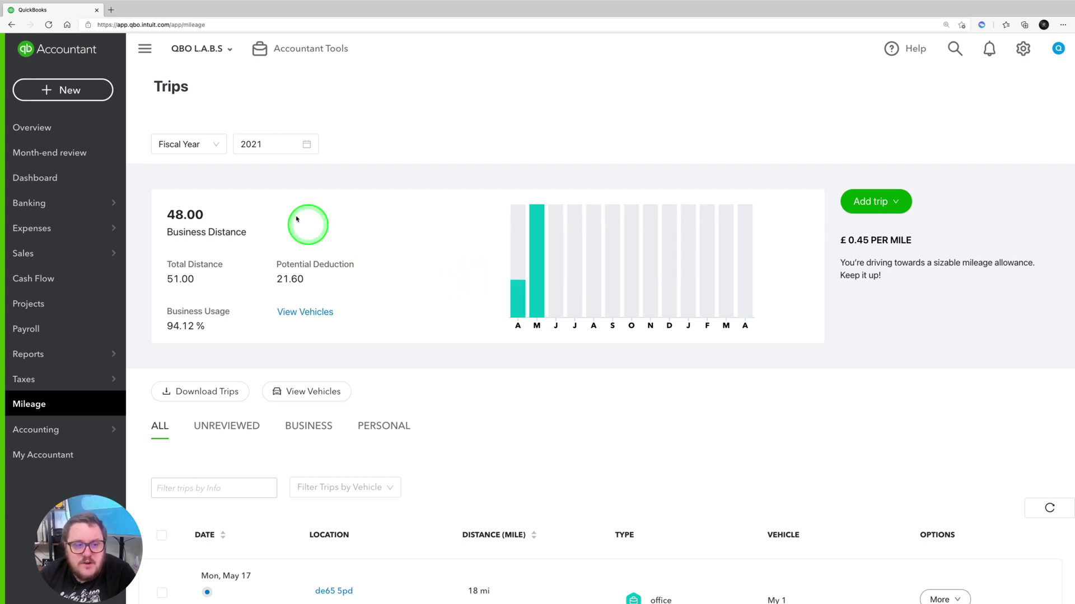
scroll(405, 420, down, 1)
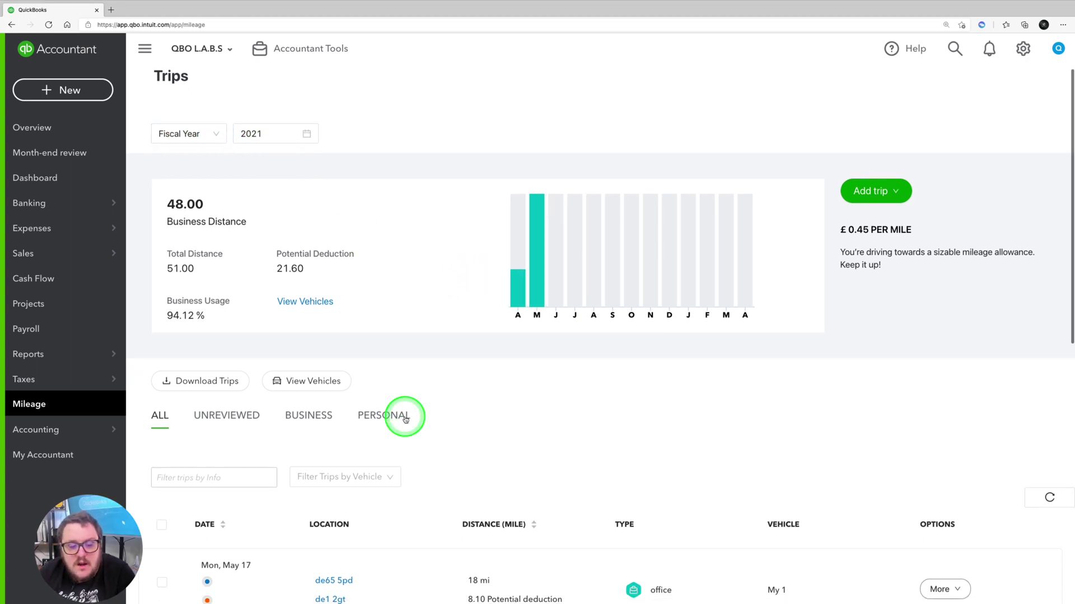
scroll(405, 418, down, 3)
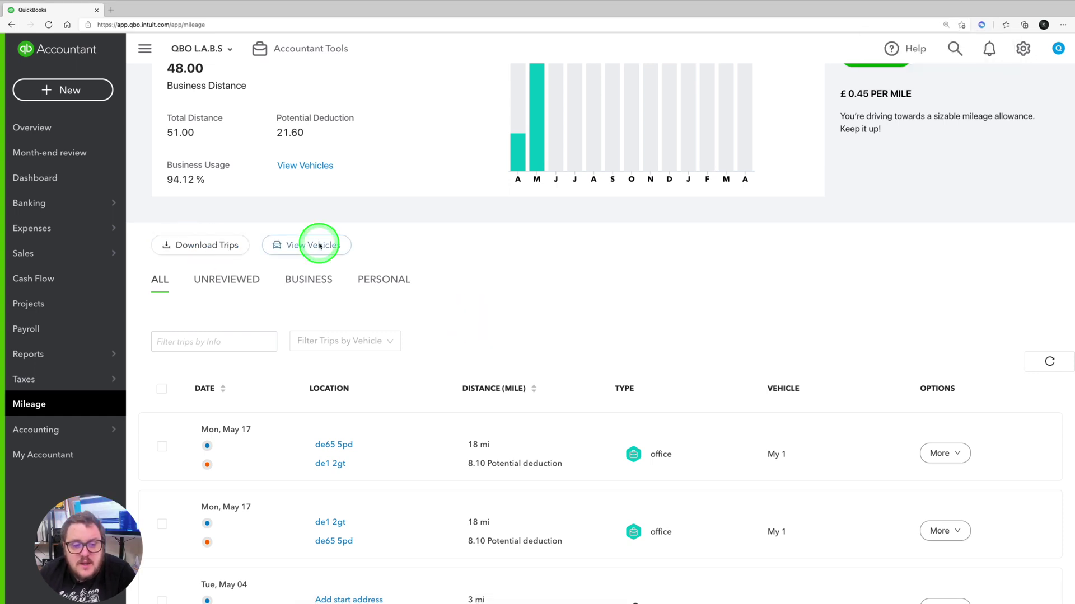
scroll(804, 280, down, 4)
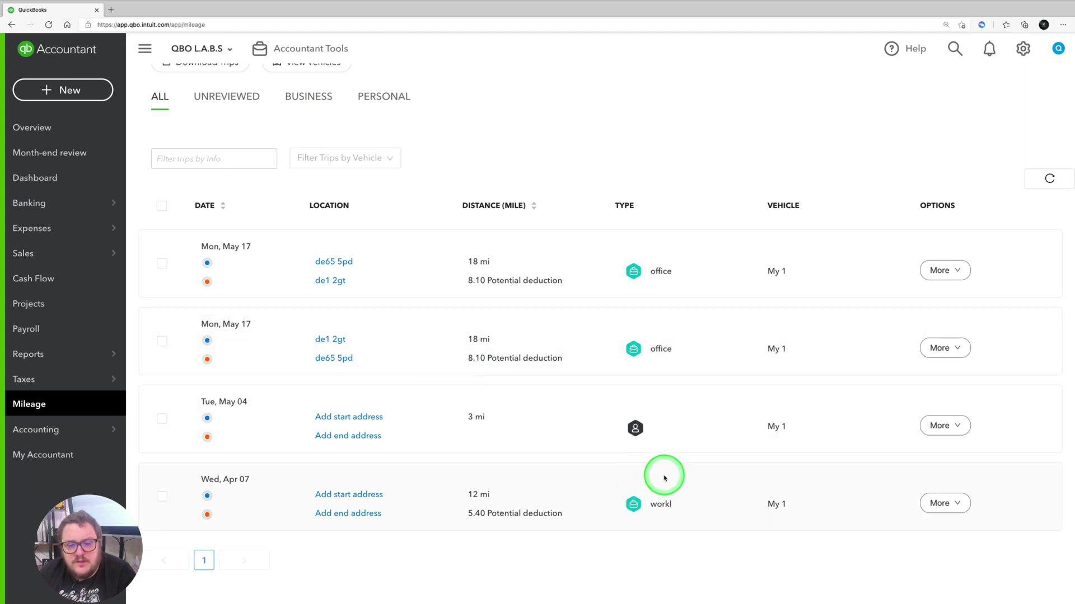
scroll(665, 476, up, 7)
Step: Filter the trips by Unreviewed, Business and Personal, then back to All
click(220, 411)
click(305, 411)
click(381, 411)
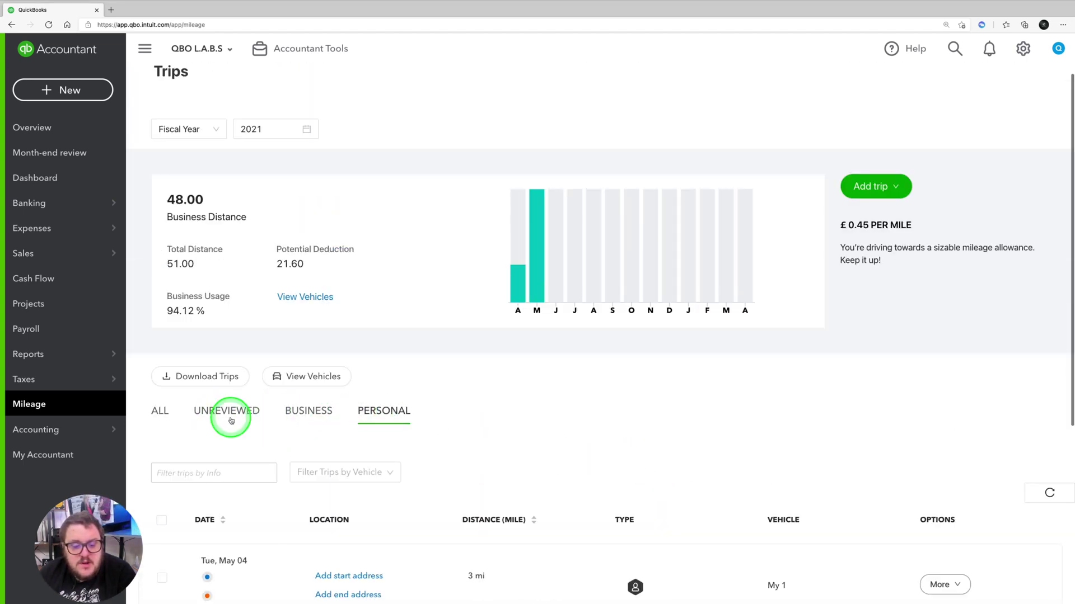
click(160, 413)
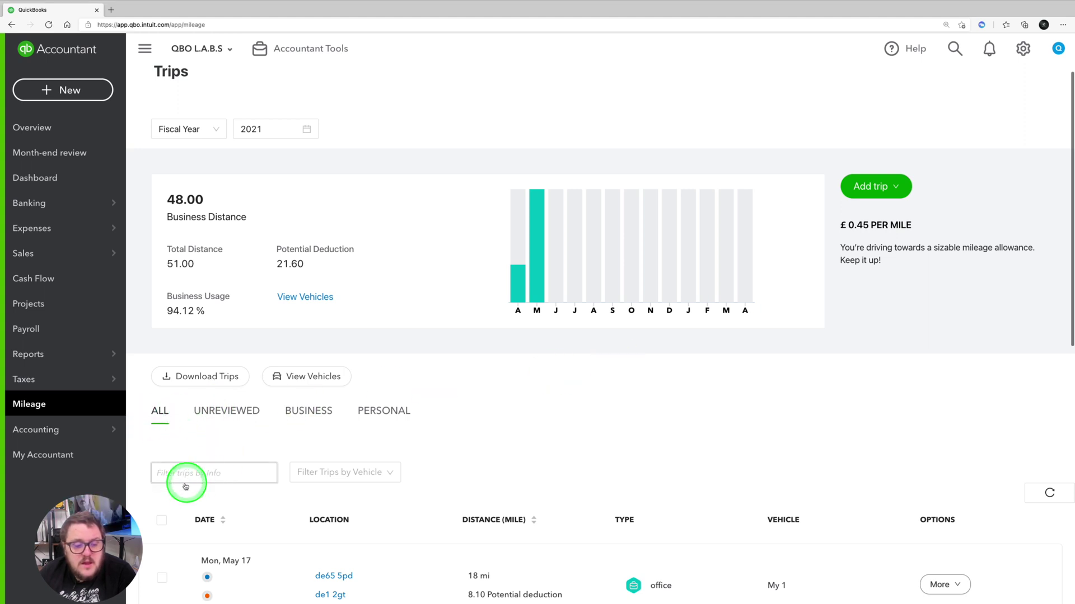
scroll(839, 398, up, 1)
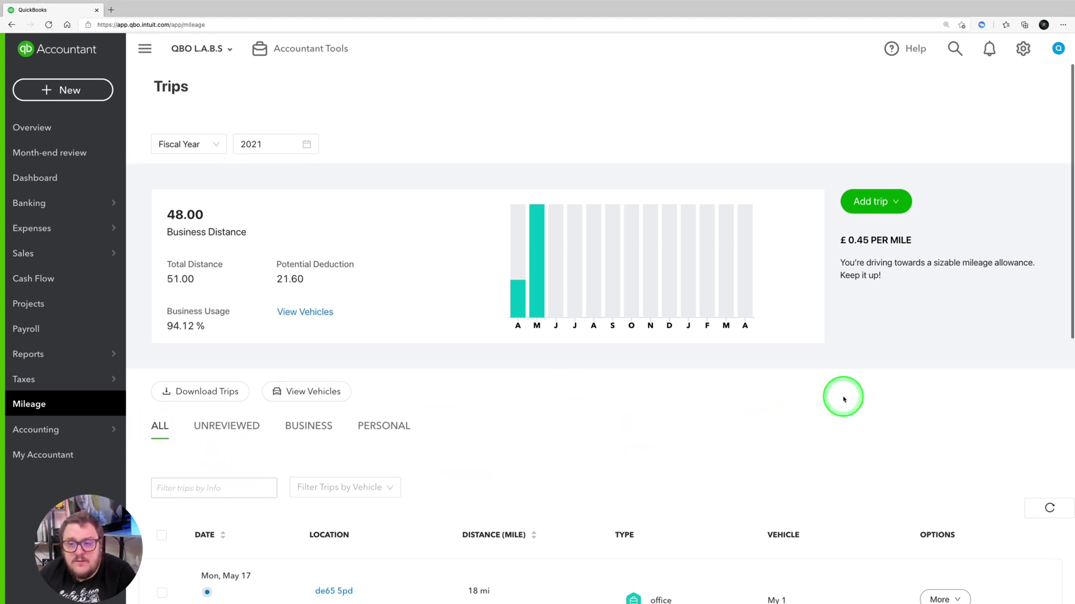
click(869, 191)
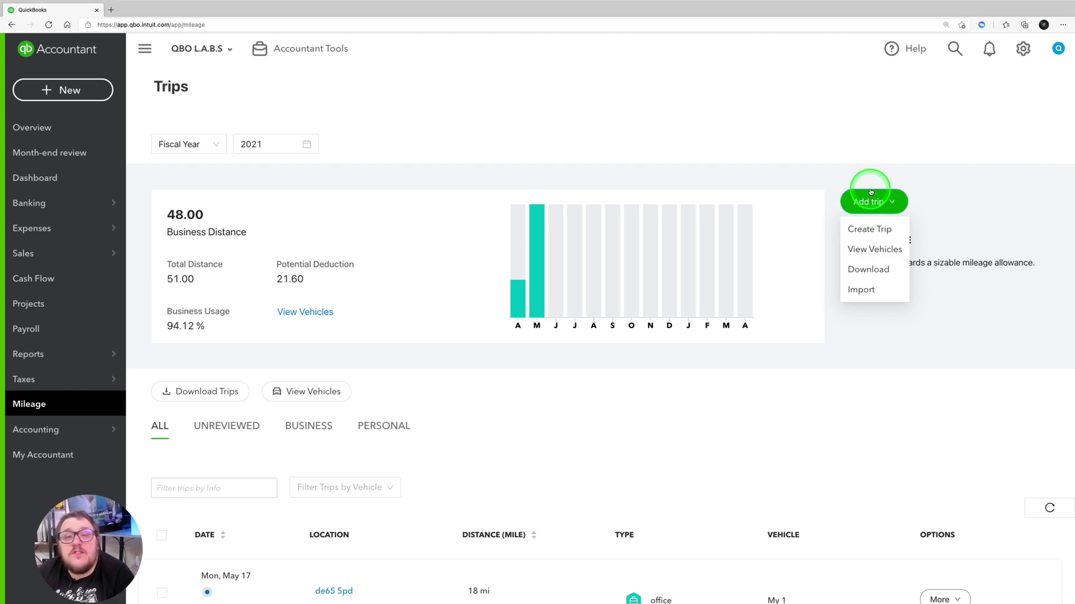
click(877, 192)
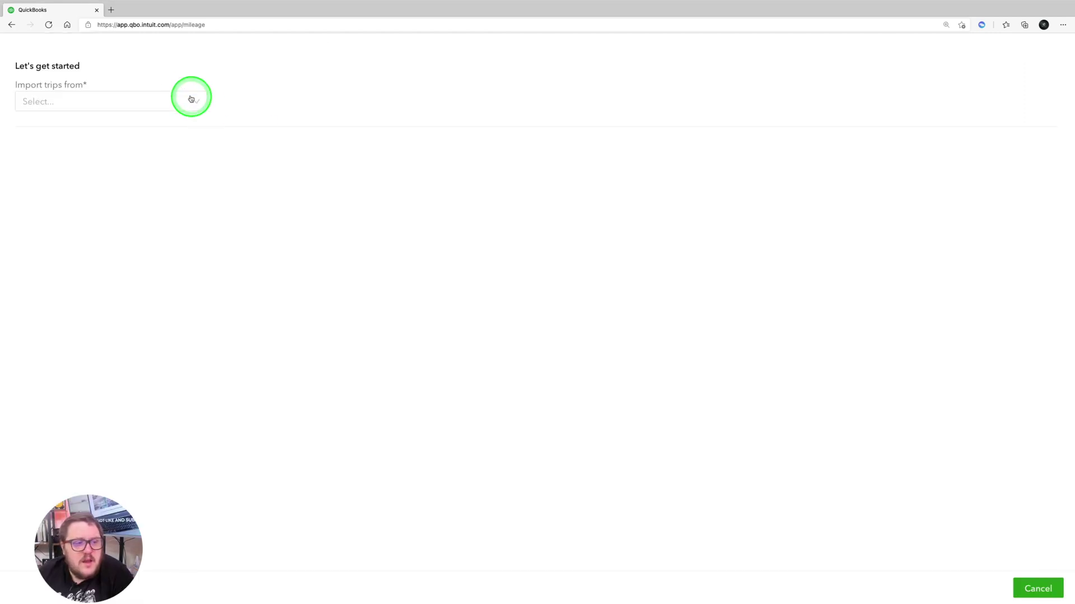
click(192, 101)
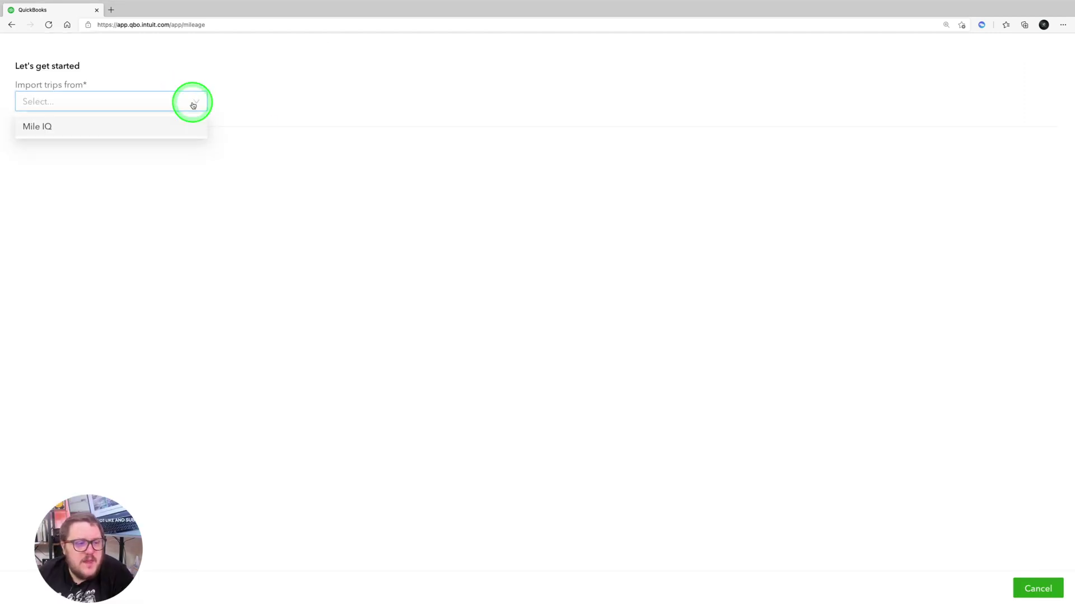
click(65, 131)
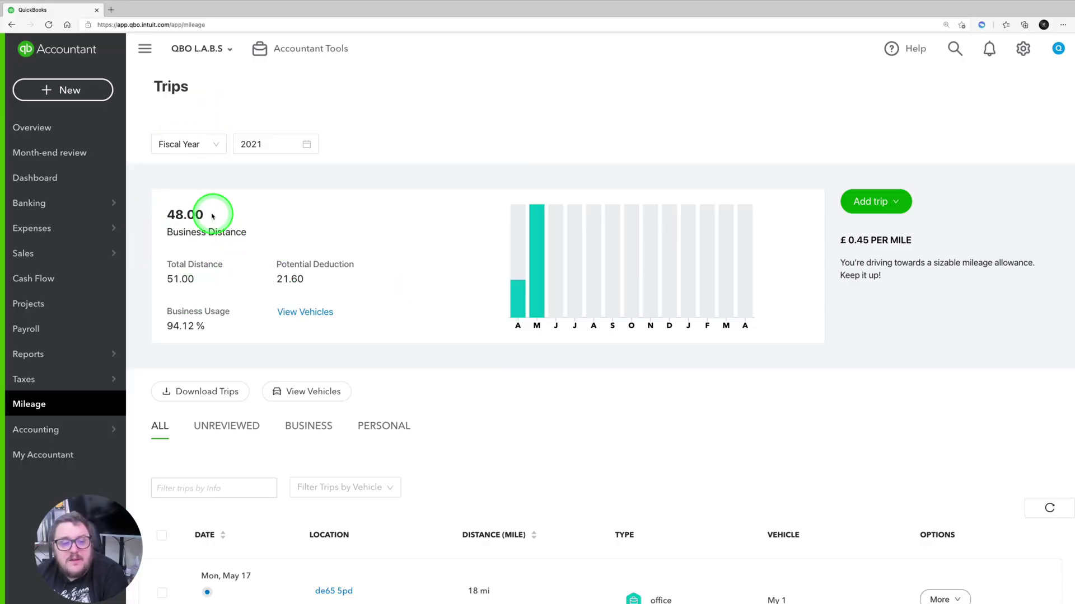
drag(199, 215, 168, 215)
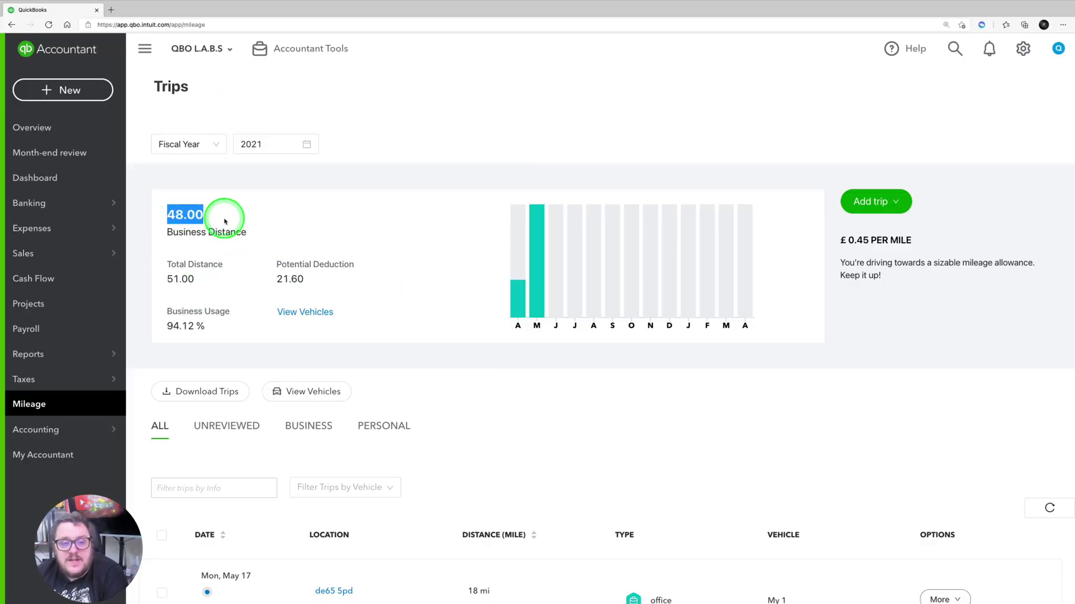
drag(305, 278, 277, 280)
click(347, 271)
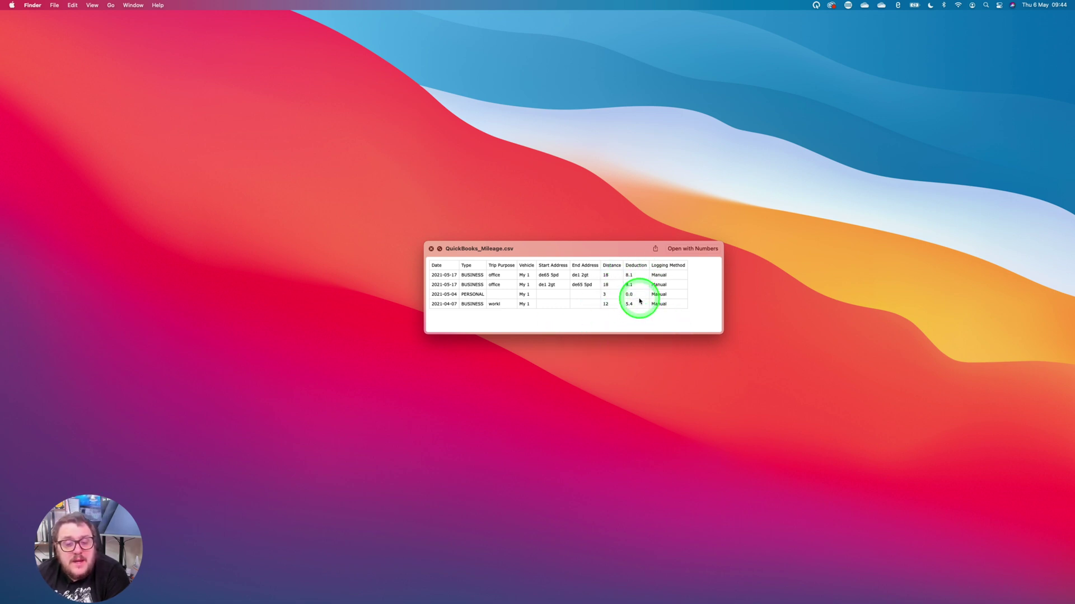
Step: Leave the QuickBooks_Mileage.csv preview and return to the QuickBooks Trips page
key(ctrl+Right)
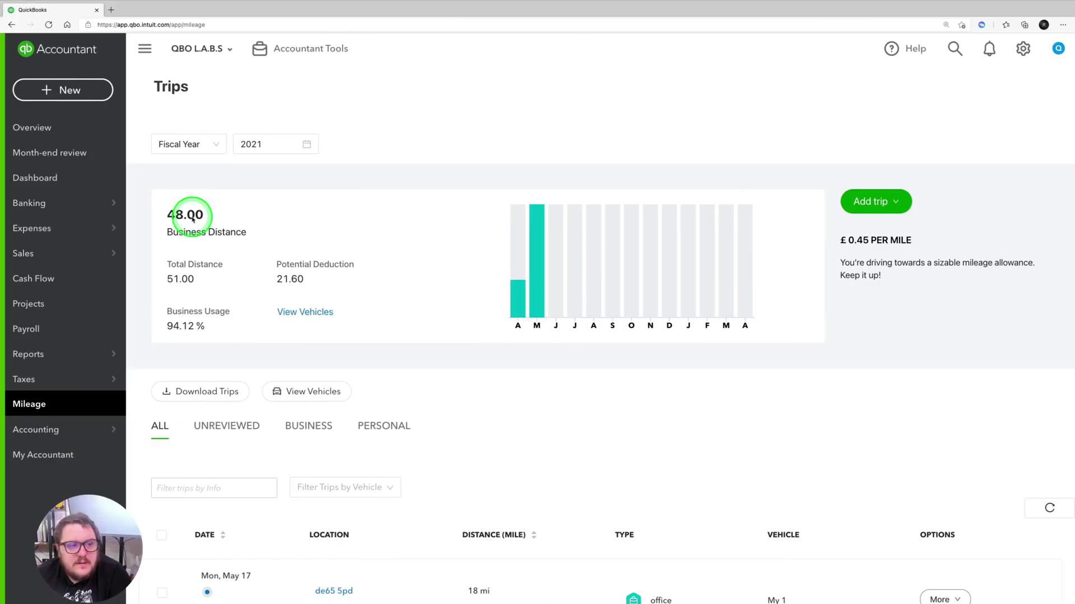
Step: Start a new expense paid from the Directors Loan Account / Drawings
click(50, 90)
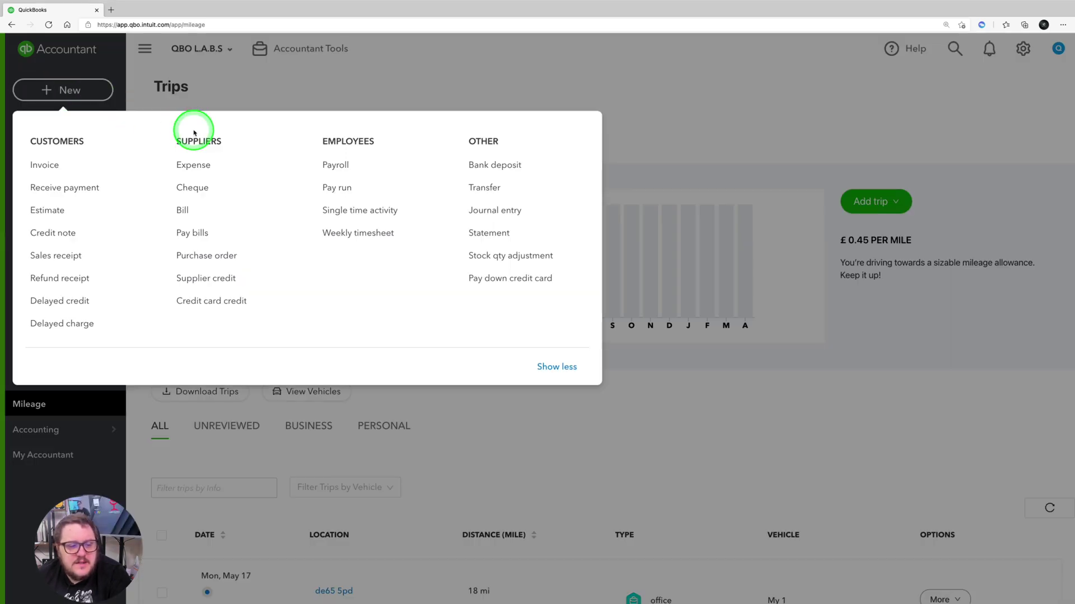
click(203, 165)
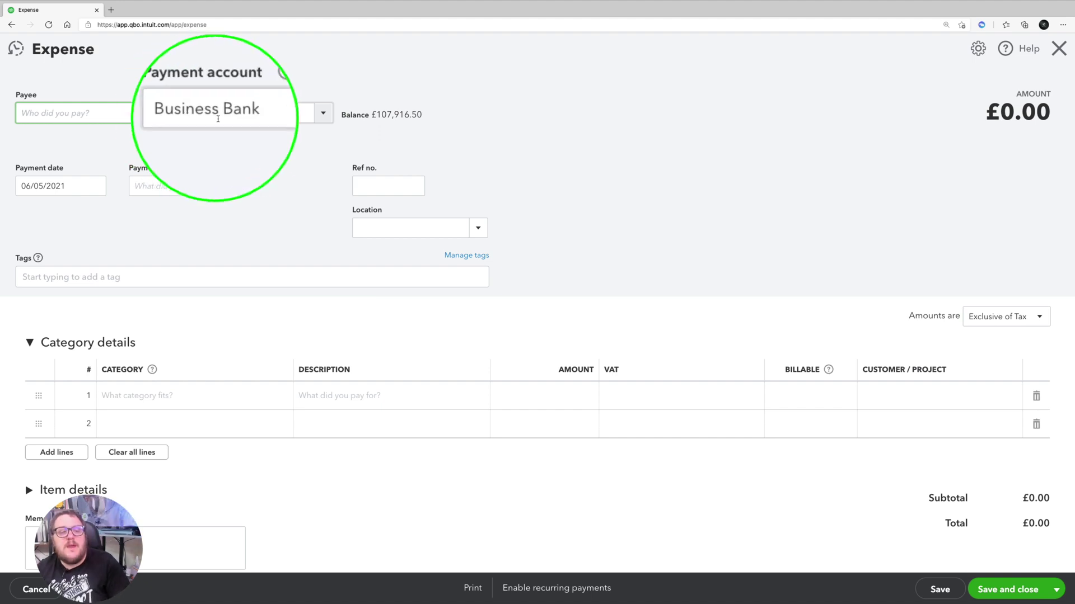
click(323, 112)
click(235, 184)
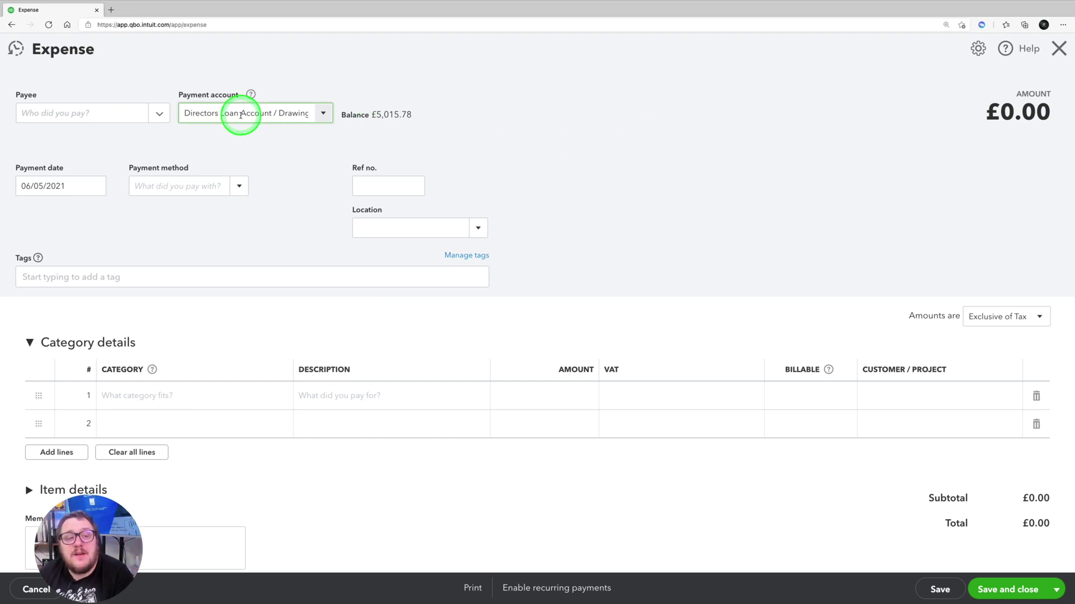
Step: Add and save 'Mileage Deduction' as the expense's new payee
click(101, 115)
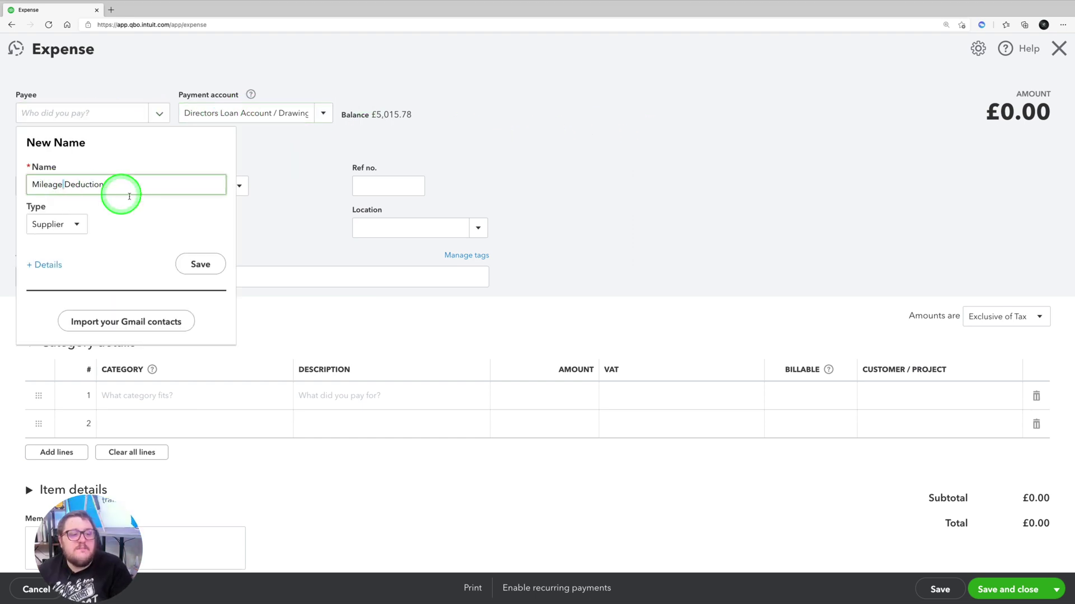
click(197, 265)
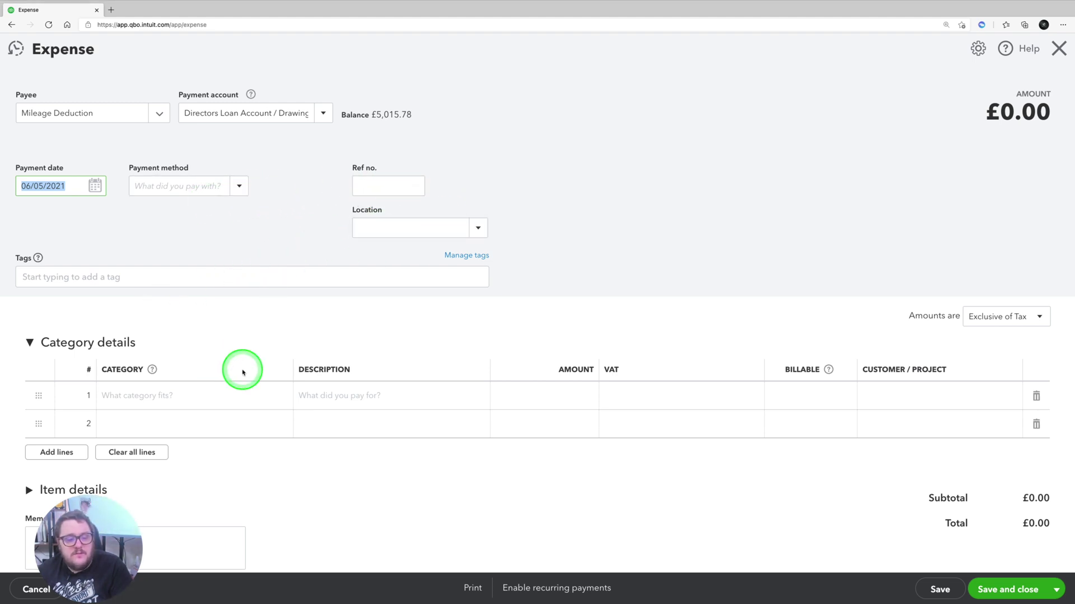
click(154, 397)
Step: Make the first line Travelling expenses with No VAT and an amount of 48*.45
text(travel)
key(Tab)
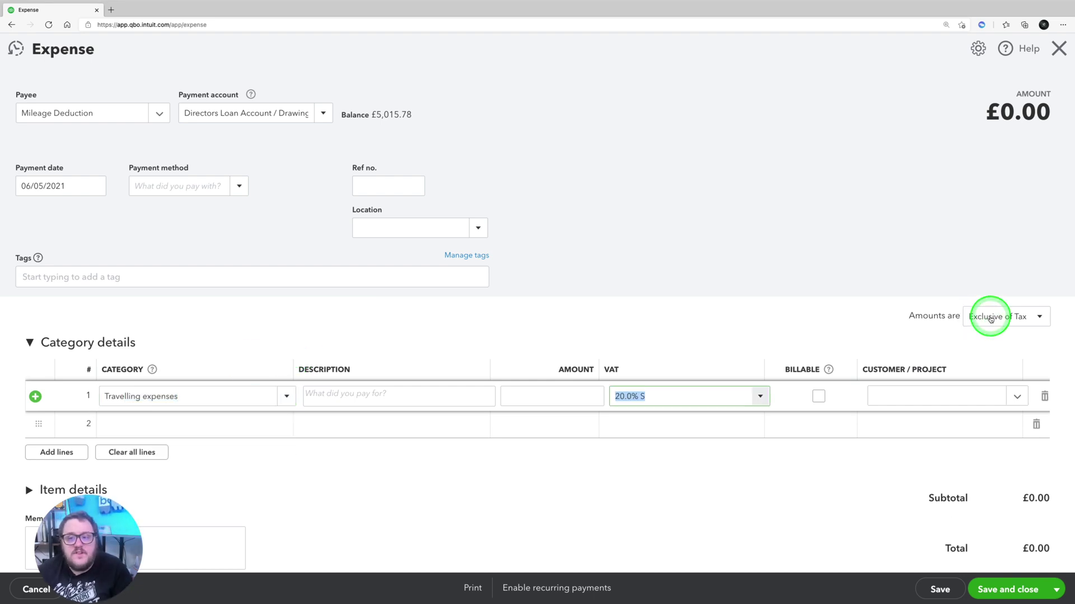
click(990, 318)
click(1000, 374)
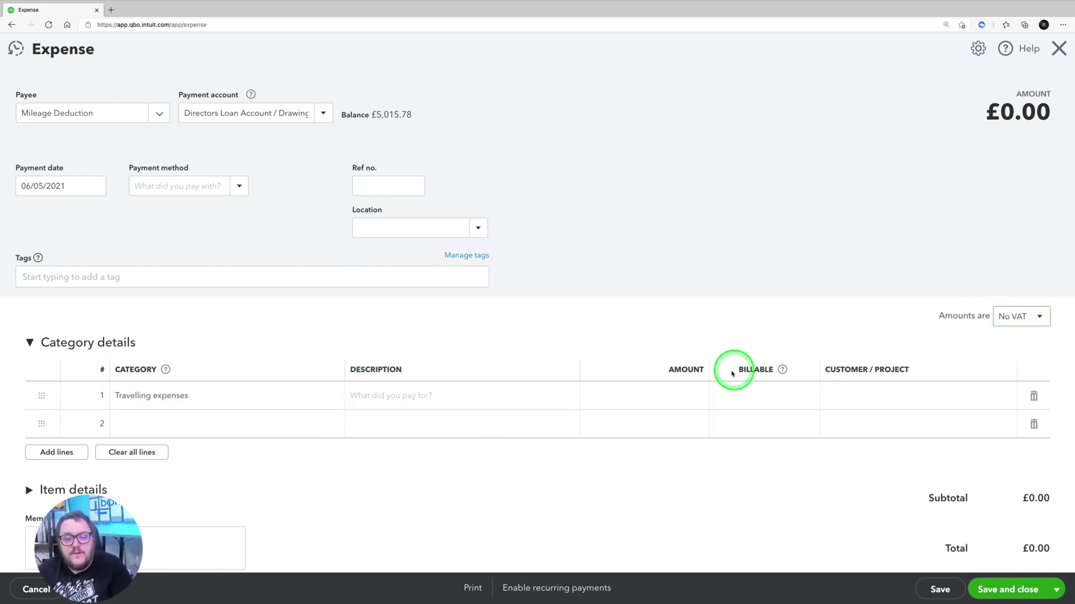
click(667, 392)
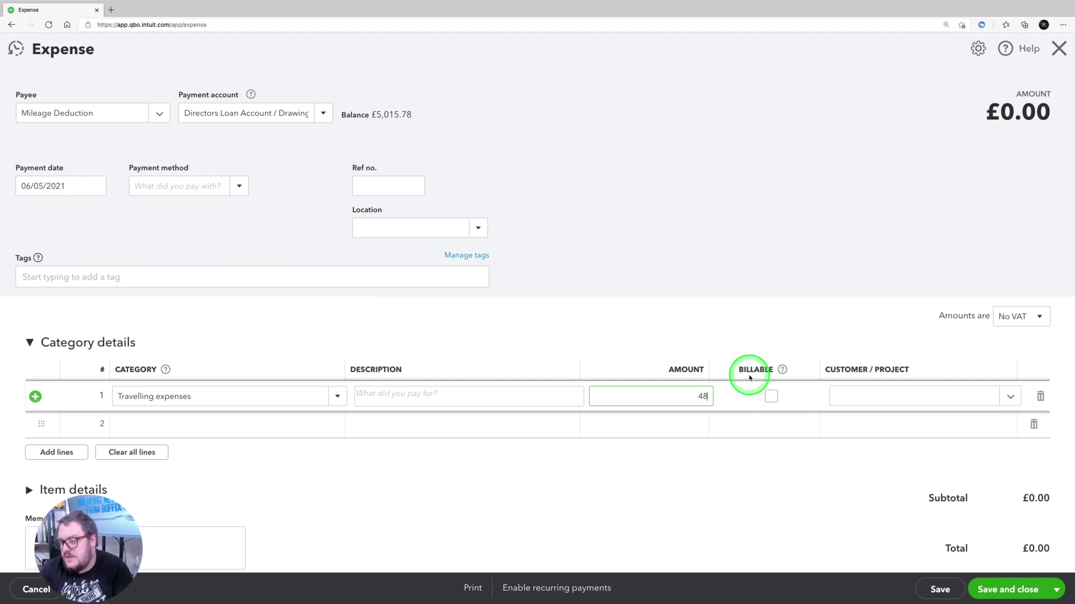
text(48*.45)
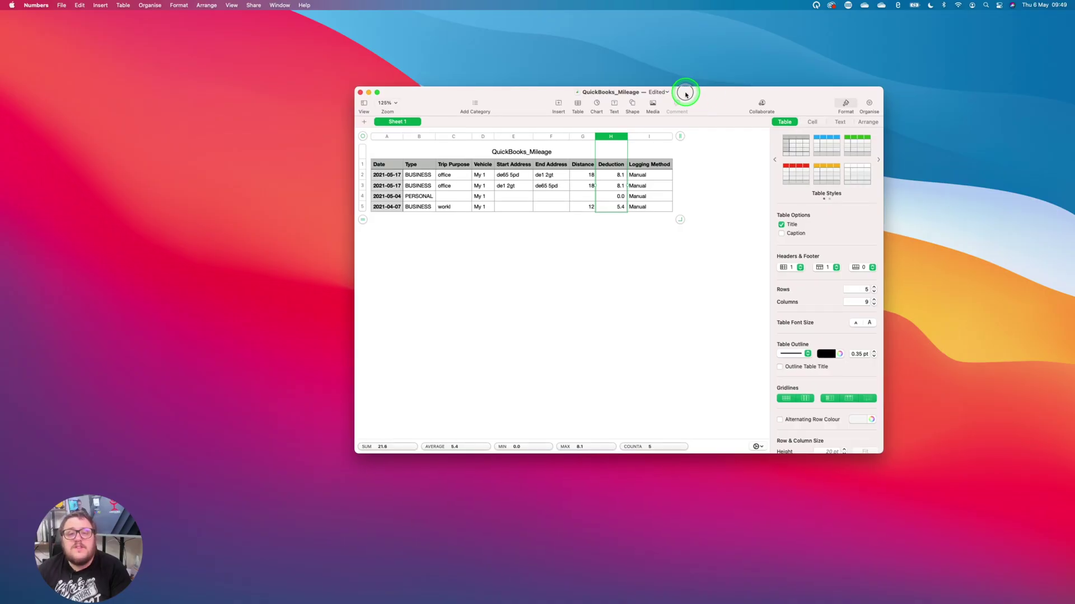
Step: Verify the QuickBooks_Mileage spreadsheet's Deduction column totals 21.6
mouse_move(685, 94)
mouse_down()
mouse_move(708, 91)
mouse_move(688, 87)
mouse_up()
click(622, 162)
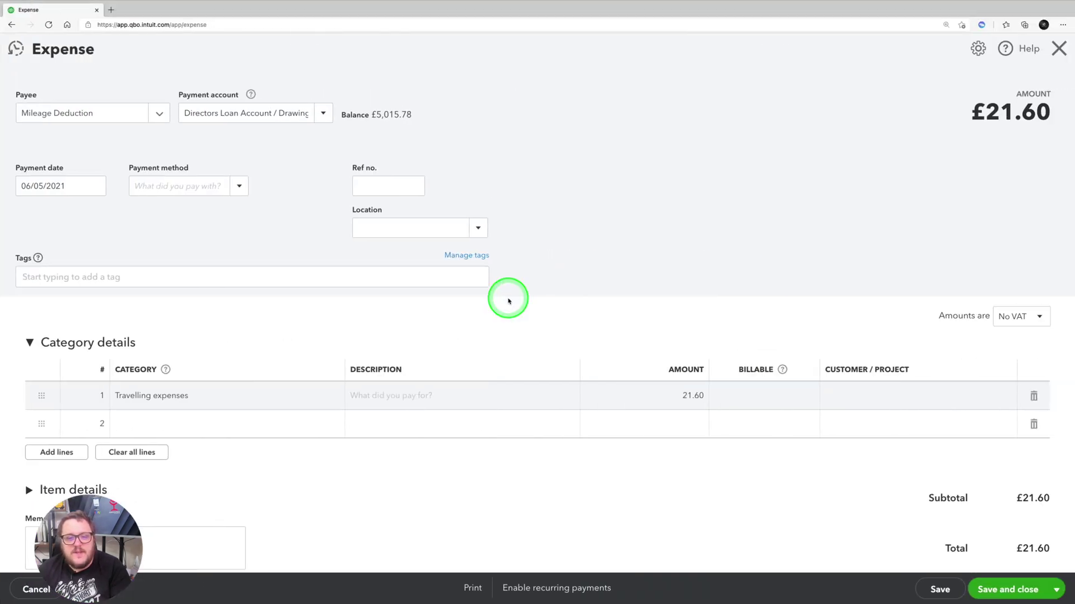
scroll(470, 328, down, 3)
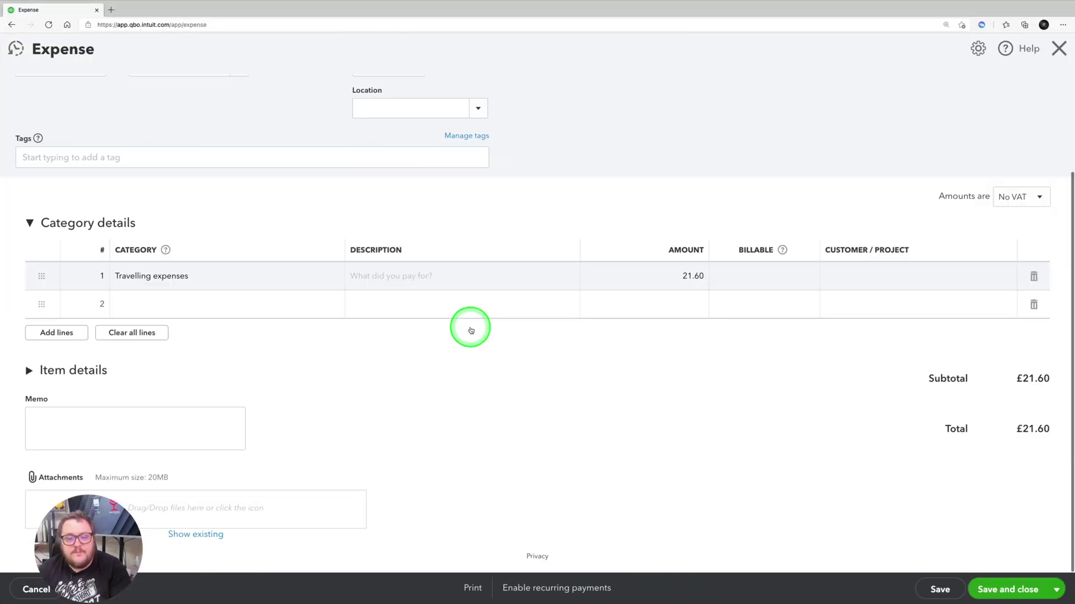
Step: Use the expense's Attachments drop zone to attach a supporting file
click(174, 503)
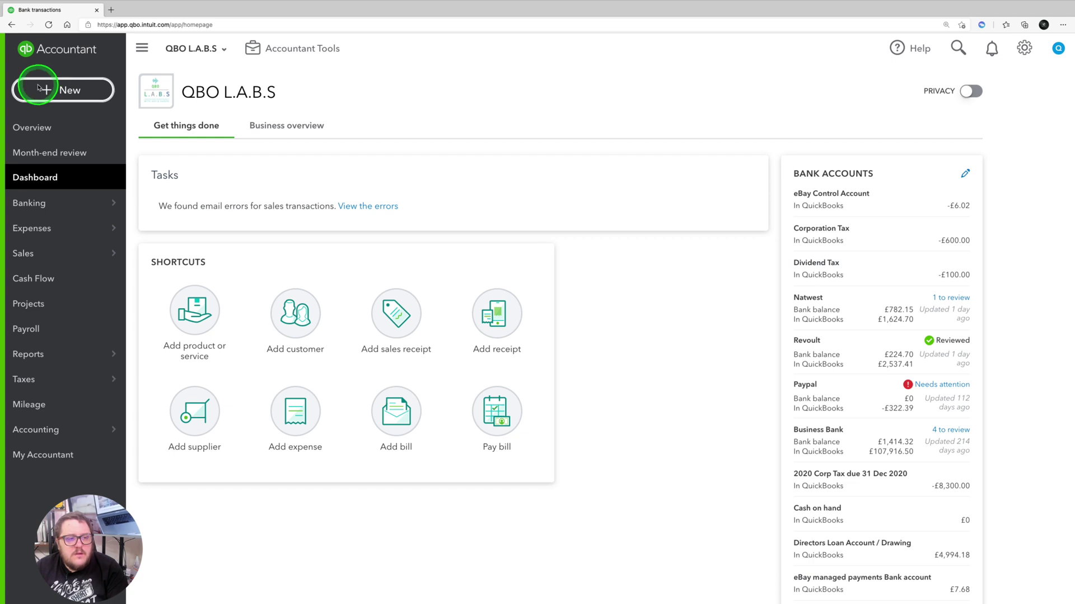
Step: Create a new blank Expense from the + New menu and open its Payee list
click(43, 88)
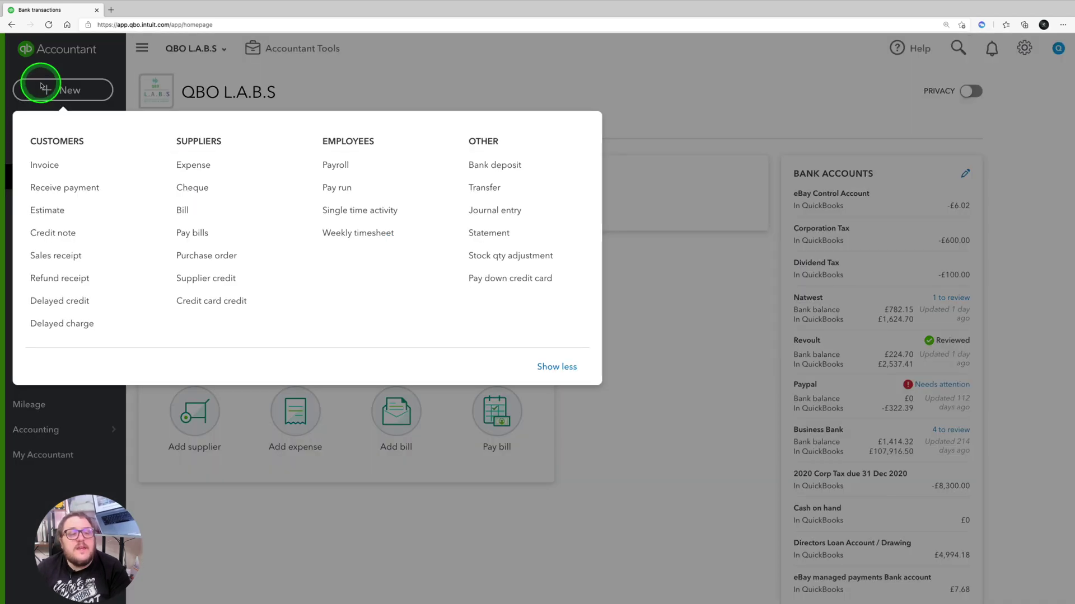
click(205, 162)
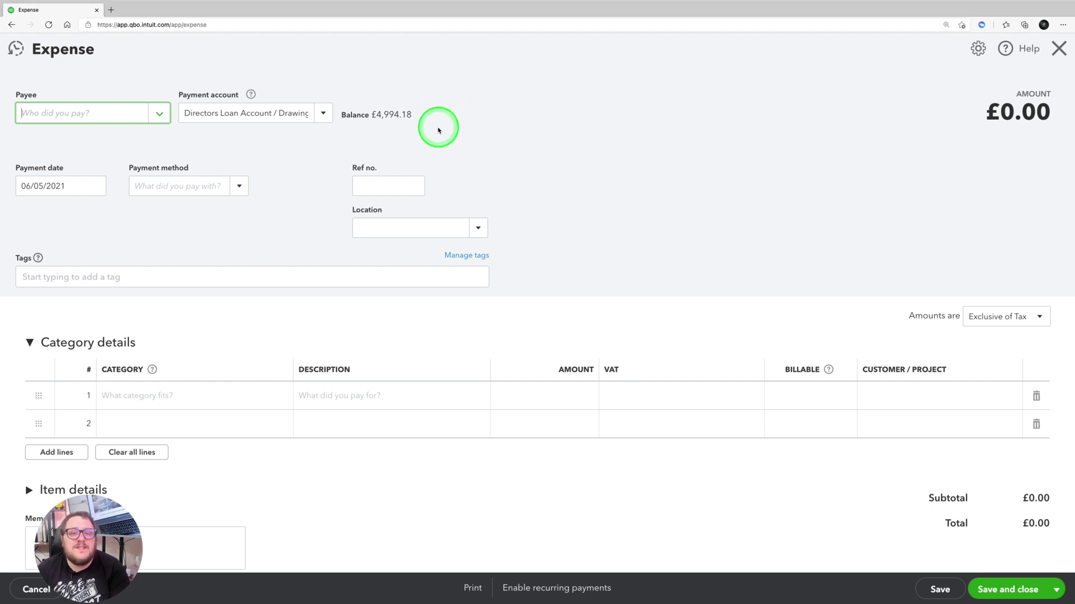
click(159, 115)
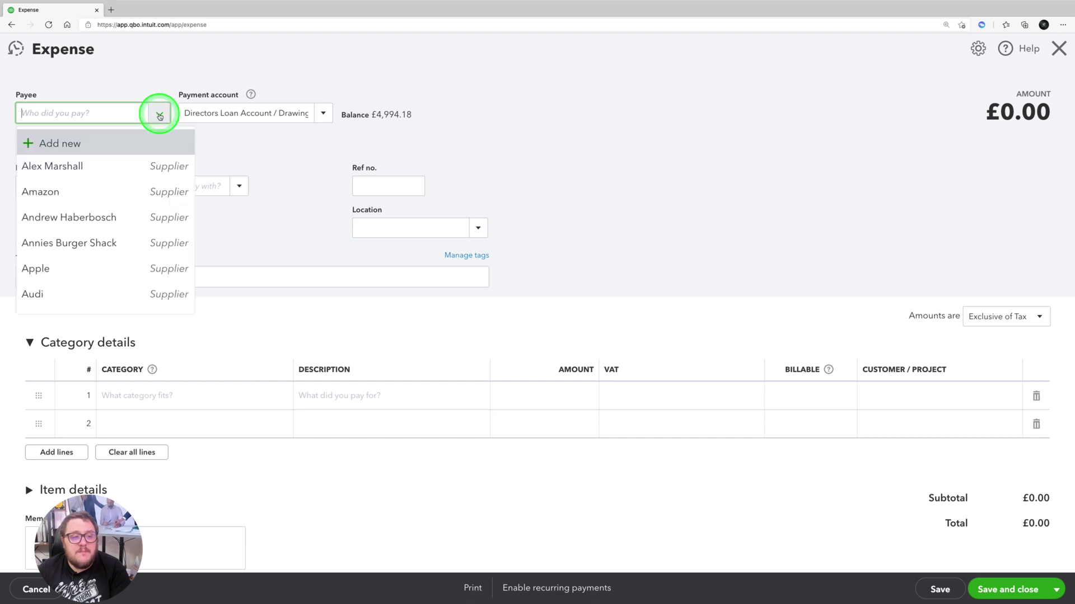
Step: Set the payee to Mileage Deduction with amounts inclusive of tax
text(mil)
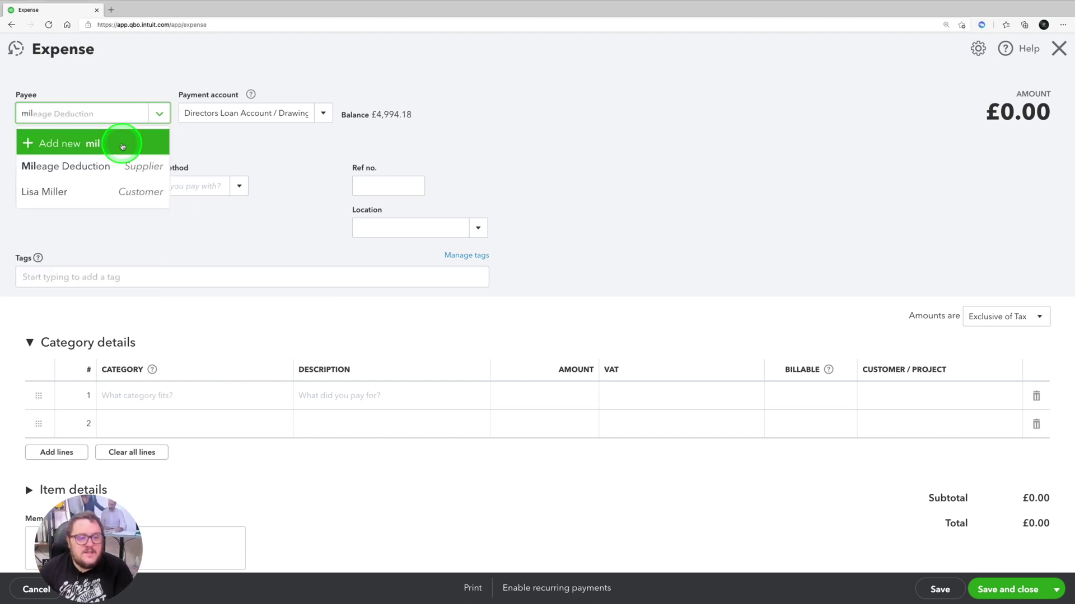
click(135, 160)
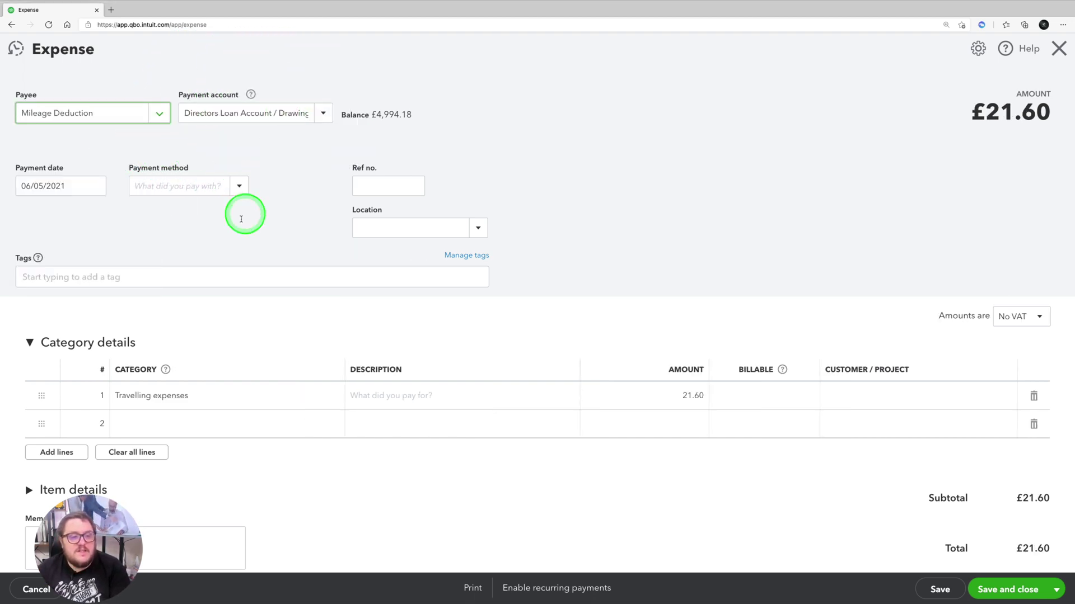
click(1012, 316)
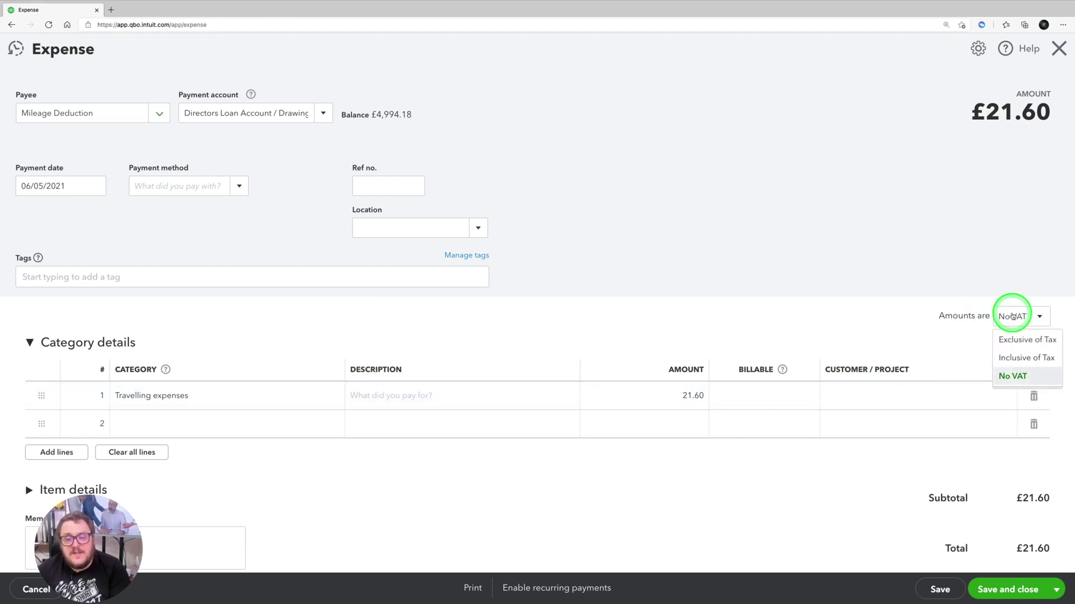
click(1036, 359)
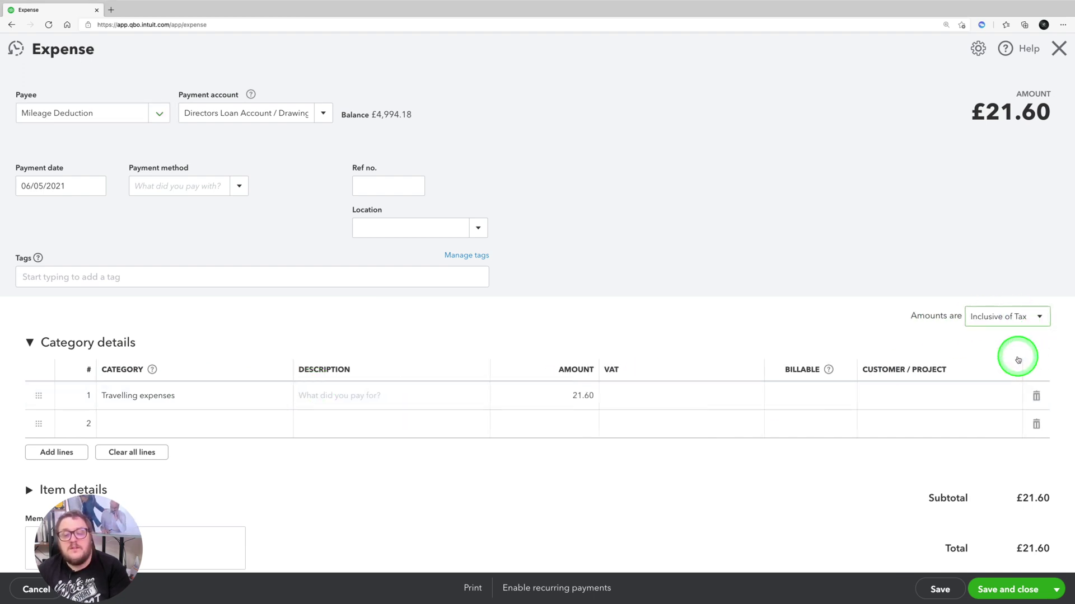
Step: Code the first line's VAT as Mileage (Inclusive) 7.14%
click(654, 399)
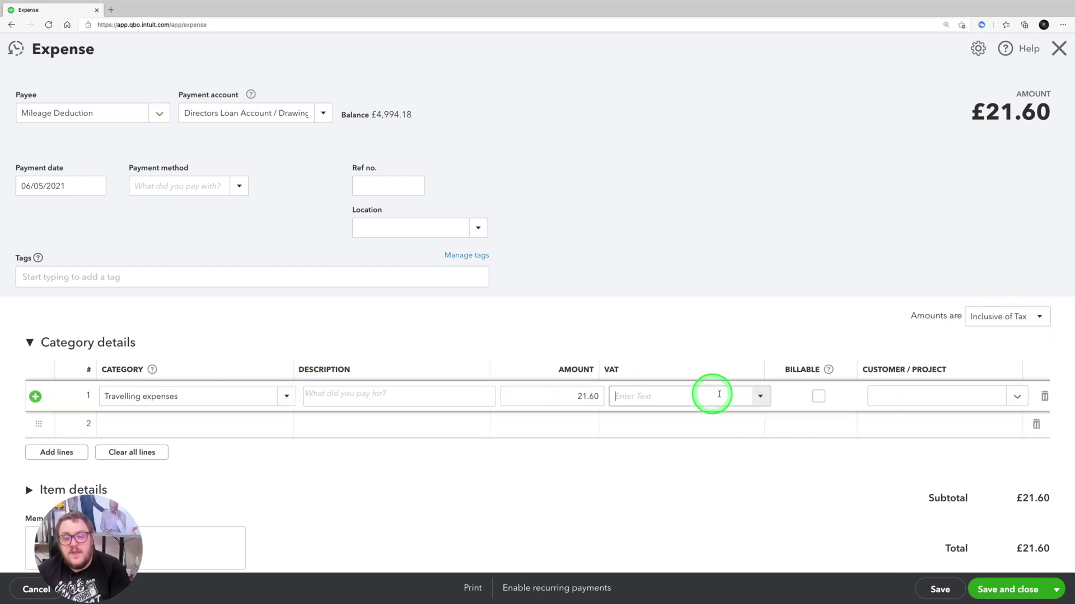
click(757, 396)
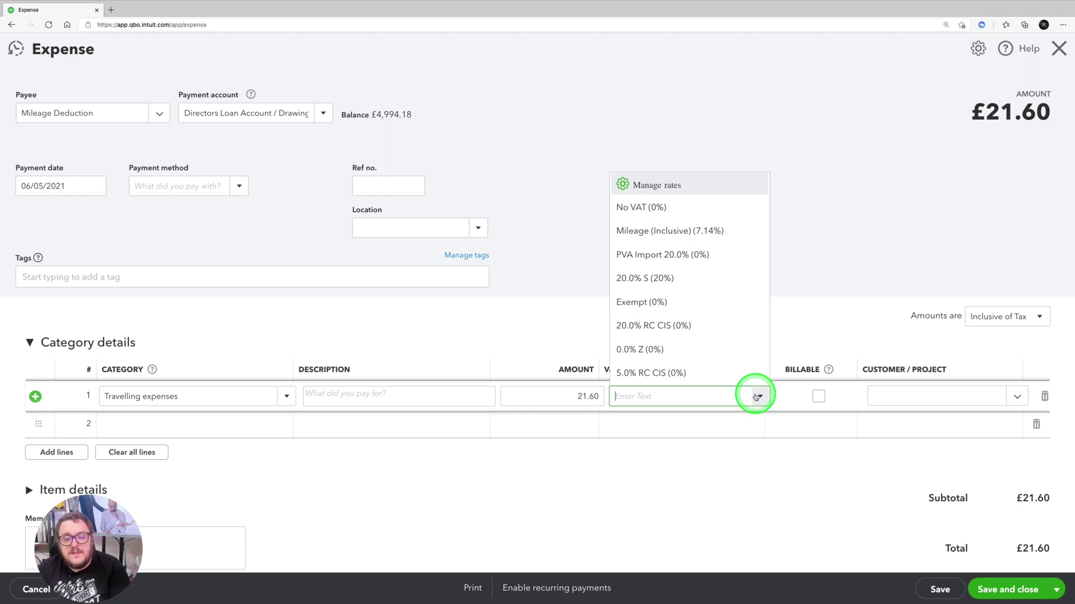
click(675, 232)
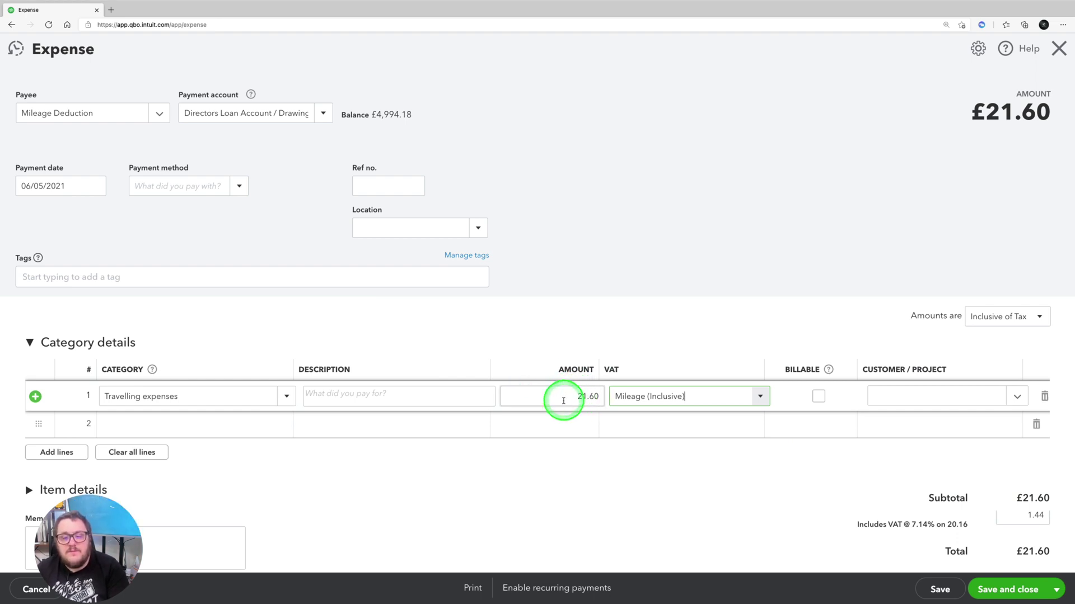
Step: Try 48*.03 as a second-line amount, then clear that line again
click(559, 425)
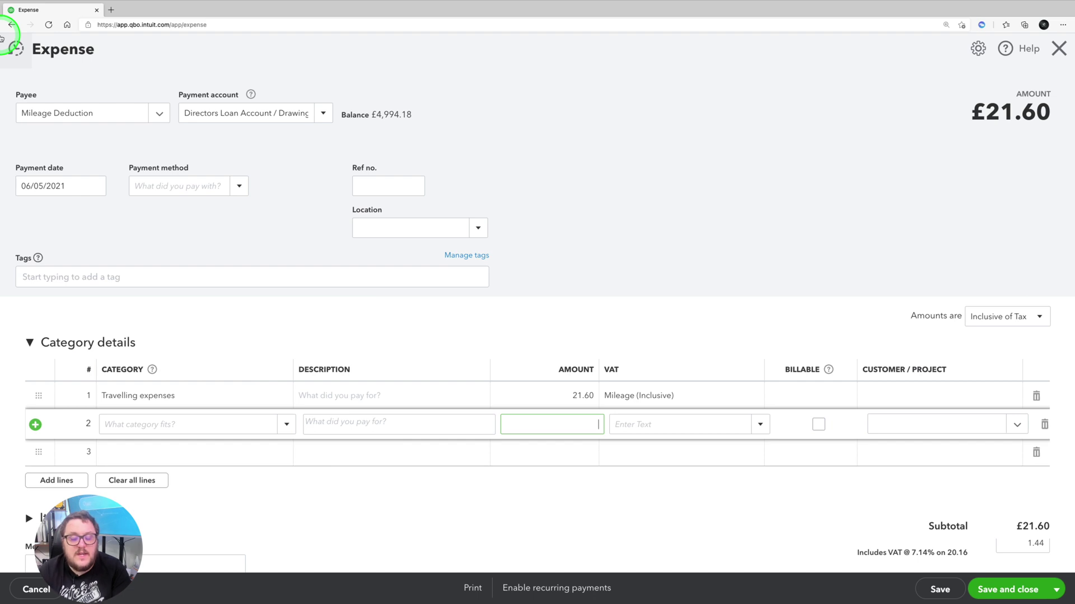
click(585, 423)
mouse_move(1, 4)
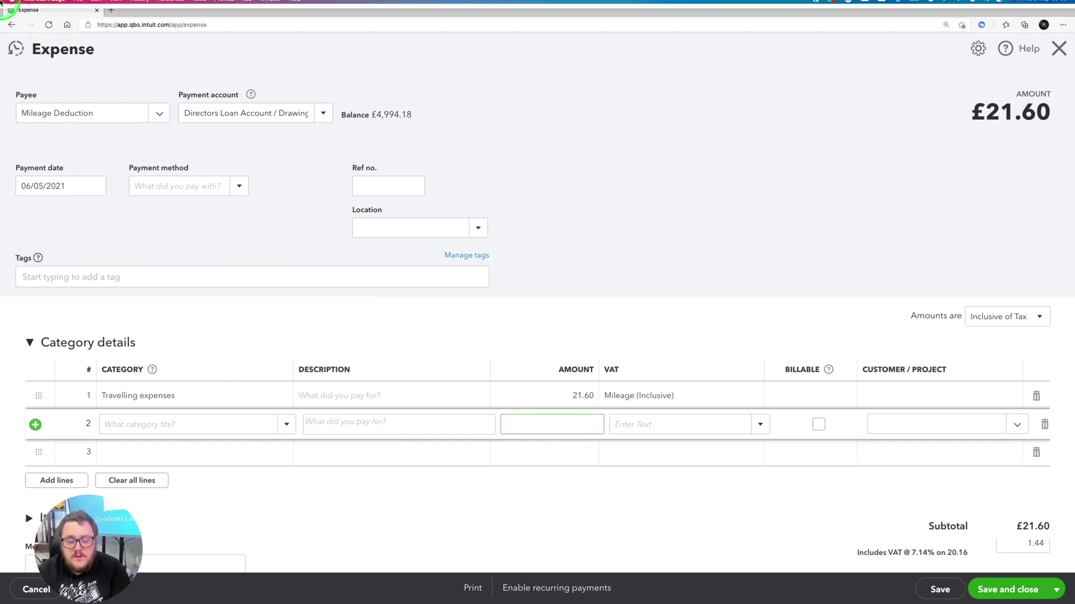
click(574, 417)
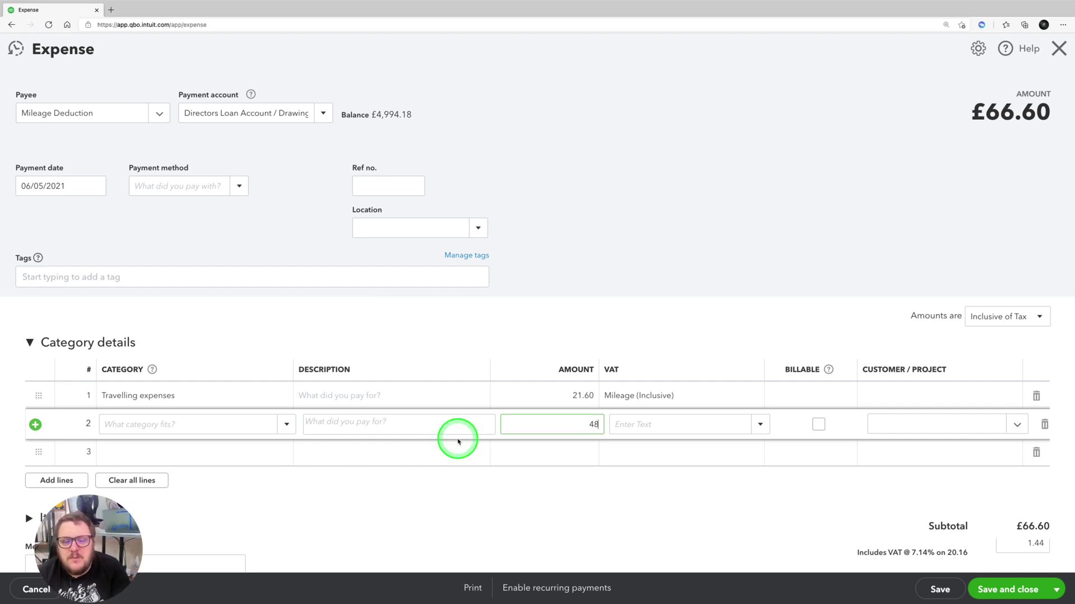
text(48*.03)
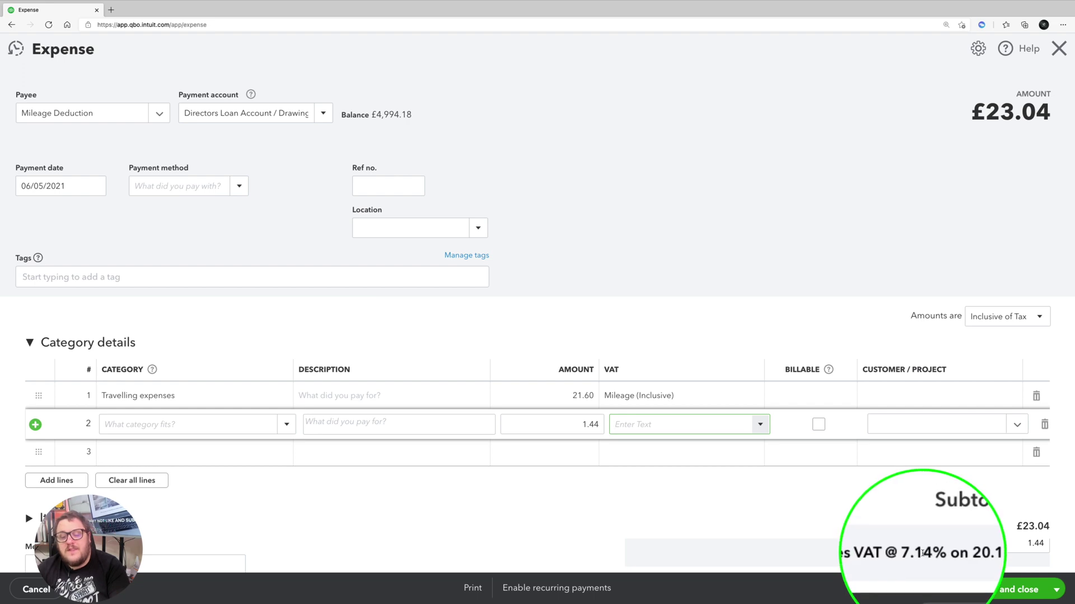
click(597, 432)
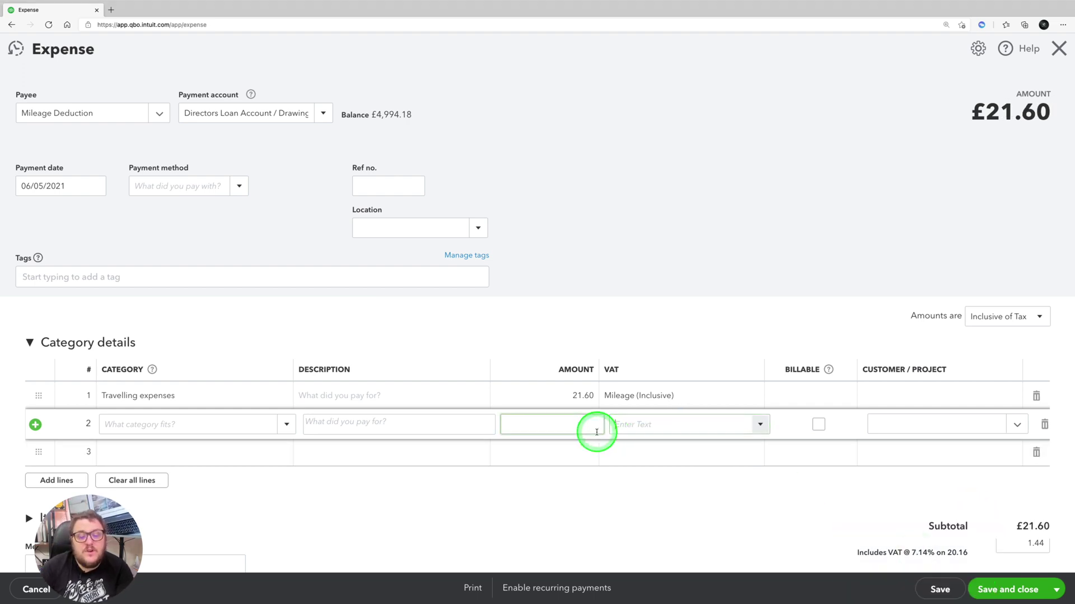
click(642, 424)
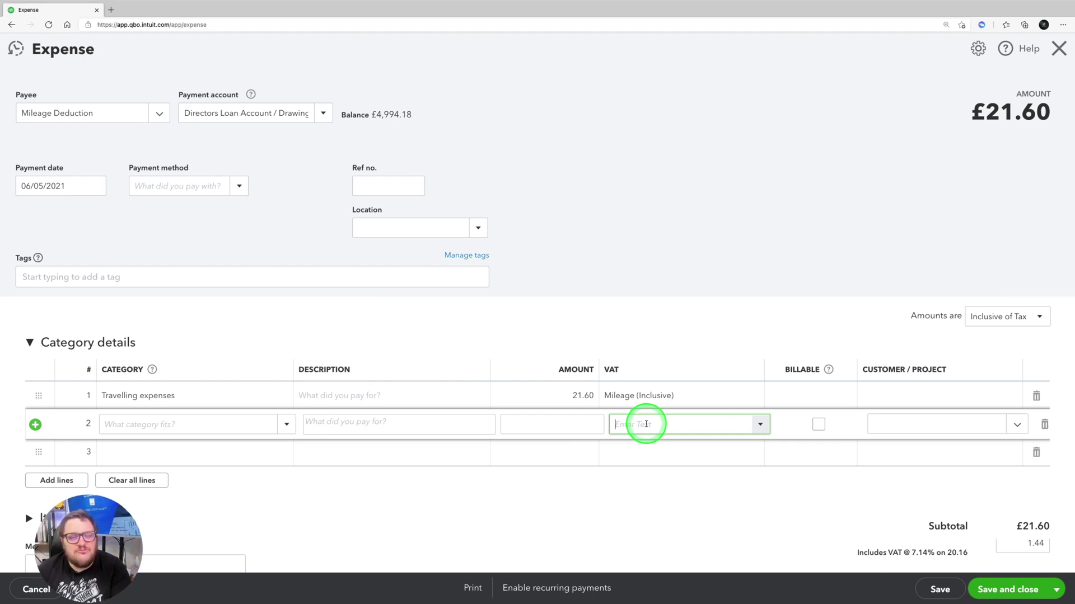
Step: Review the form and re-select the first line's VAT rate
scroll(1016, 540, down, 3)
scroll(1016, 540, up, 2)
scroll(1016, 540, up, 1)
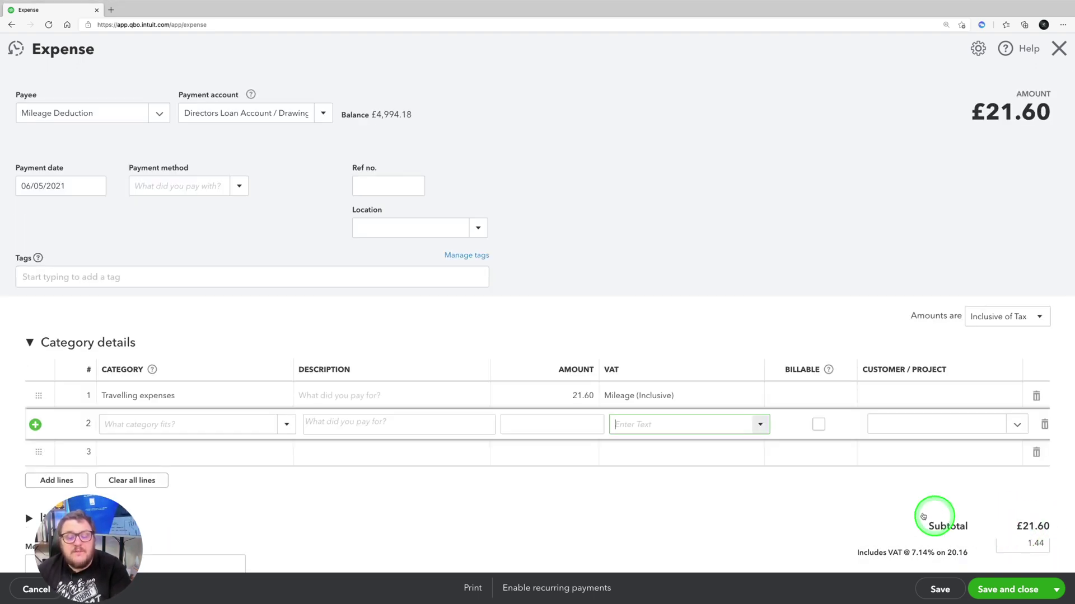
scroll(763, 455, down, 3)
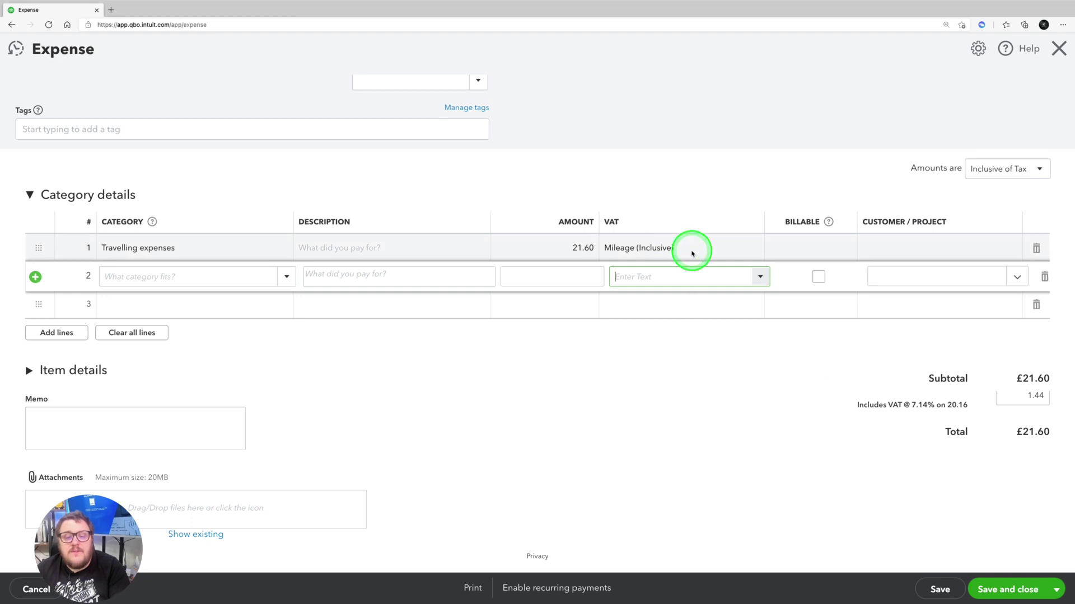
click(751, 248)
click(761, 251)
click(623, 271)
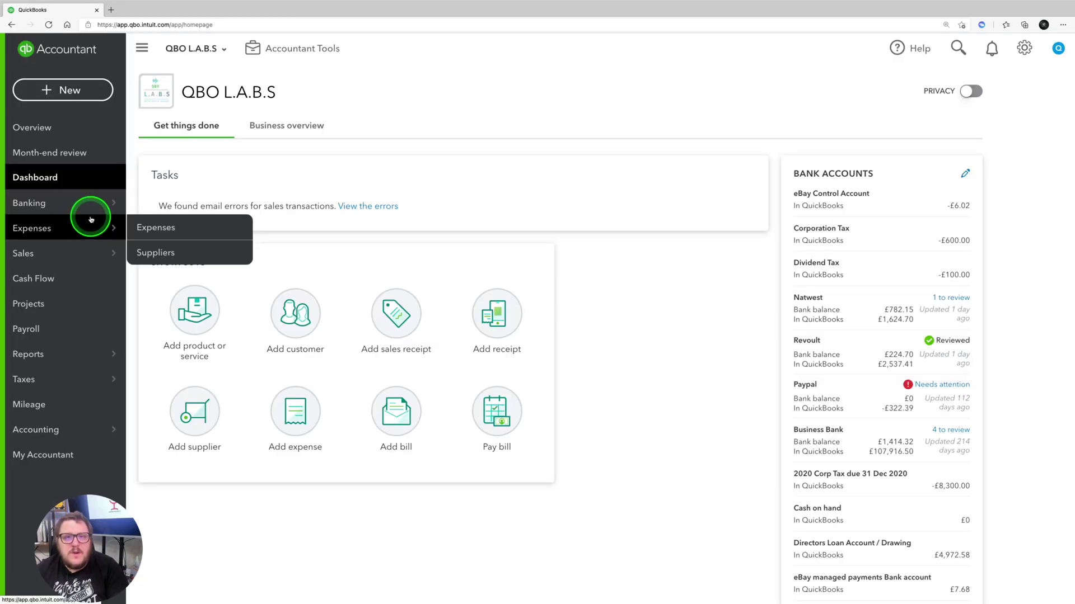
Step: Search the supplier list for 'mileage' and open the Mileage Deduction supplier
click(162, 248)
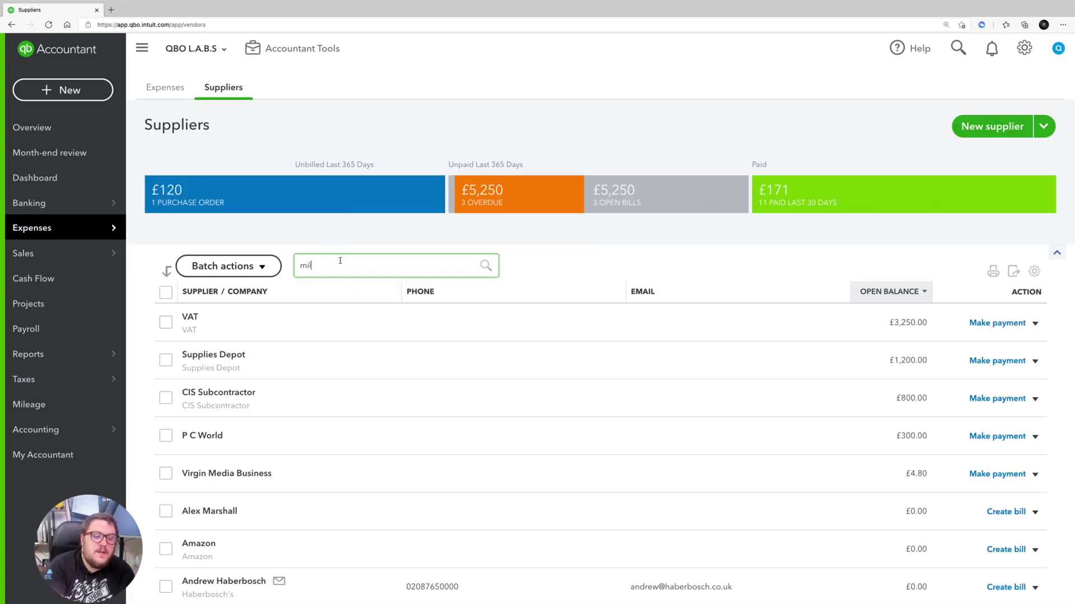
click(340, 261)
text(mileage)
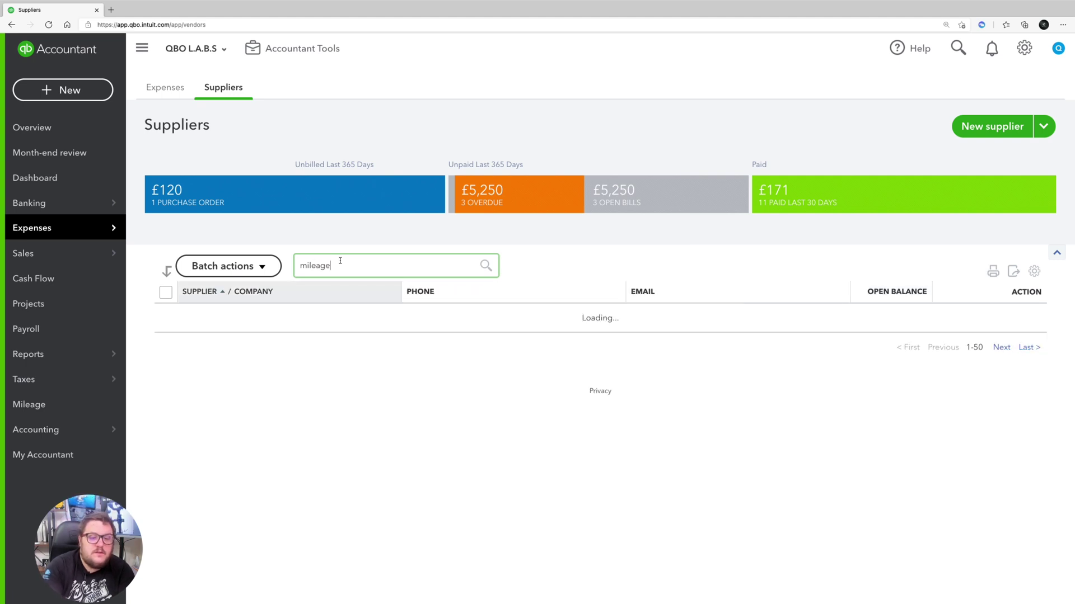
click(216, 330)
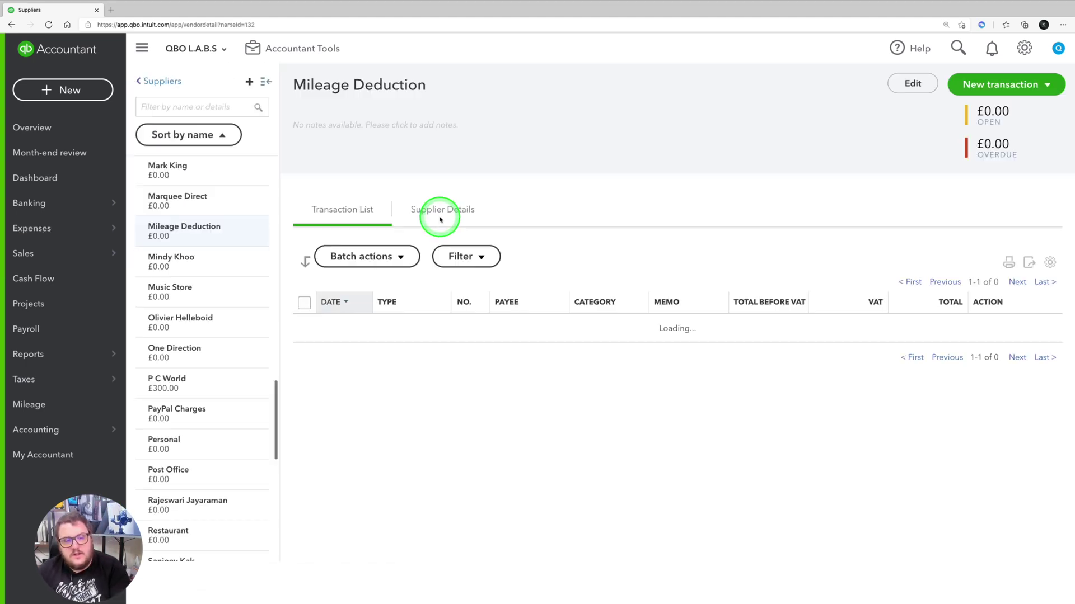